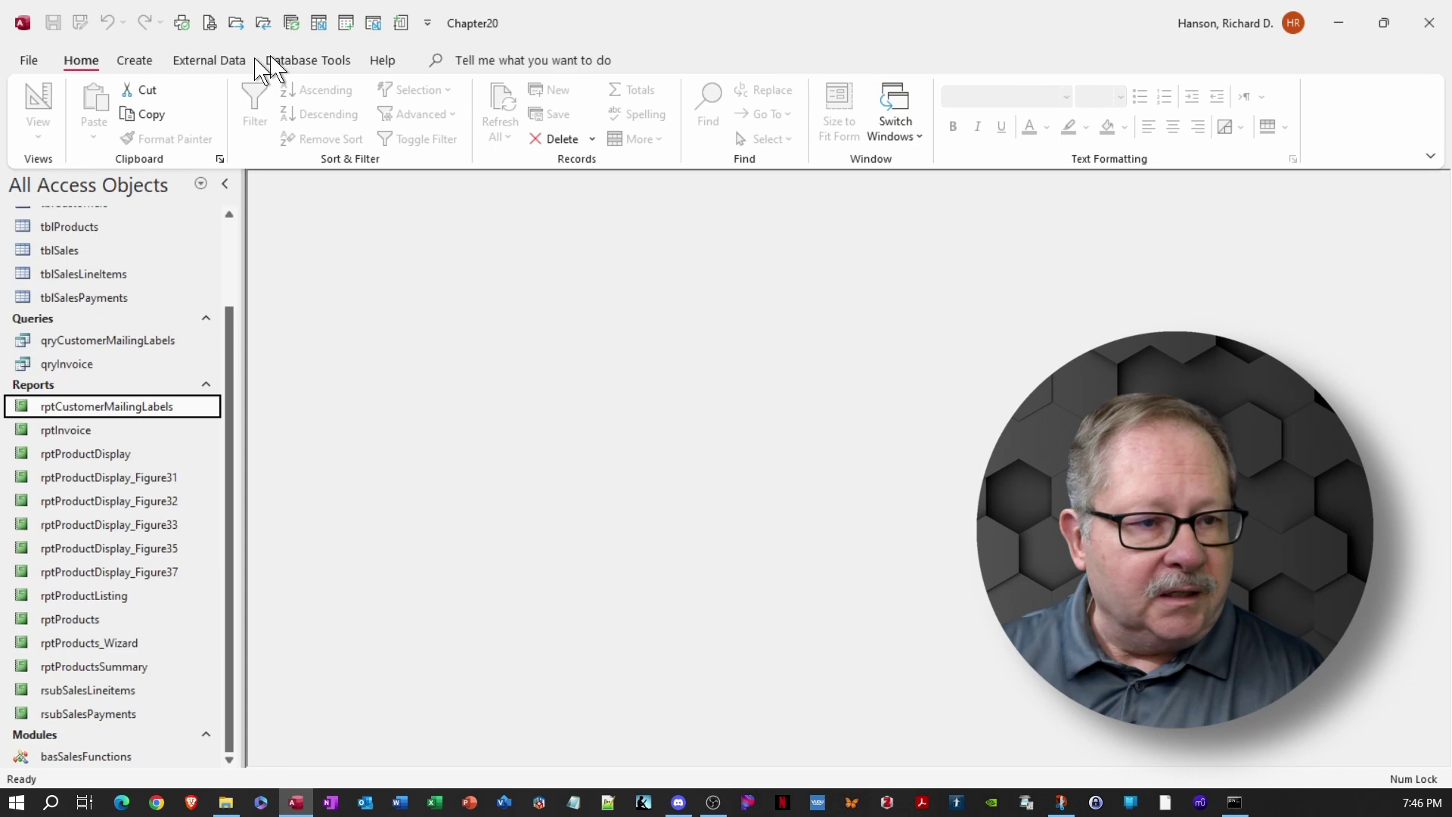
Start a new Report Wizard based on the tblProducts table
left_click(138, 64)
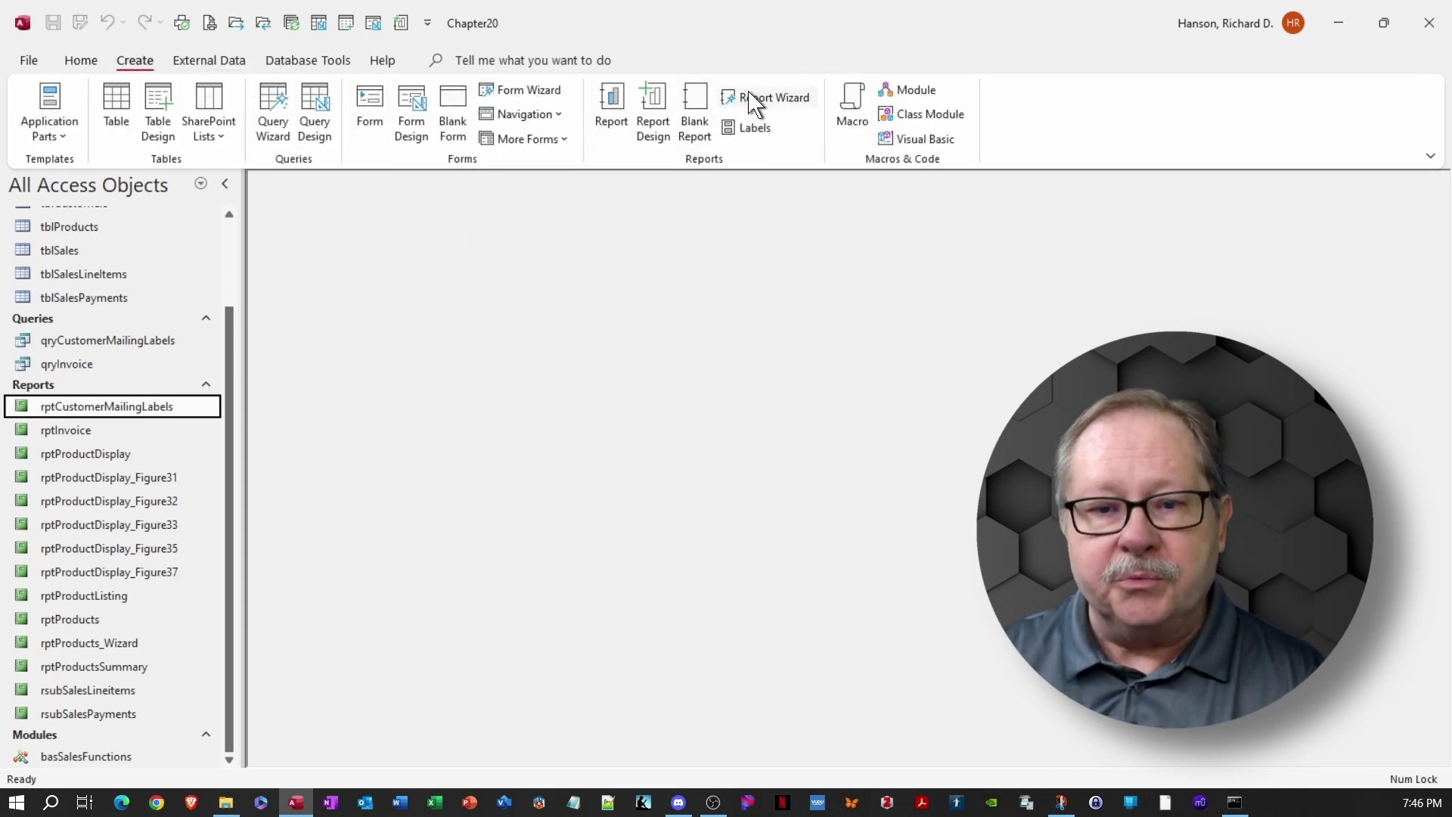
left_click(802, 94)
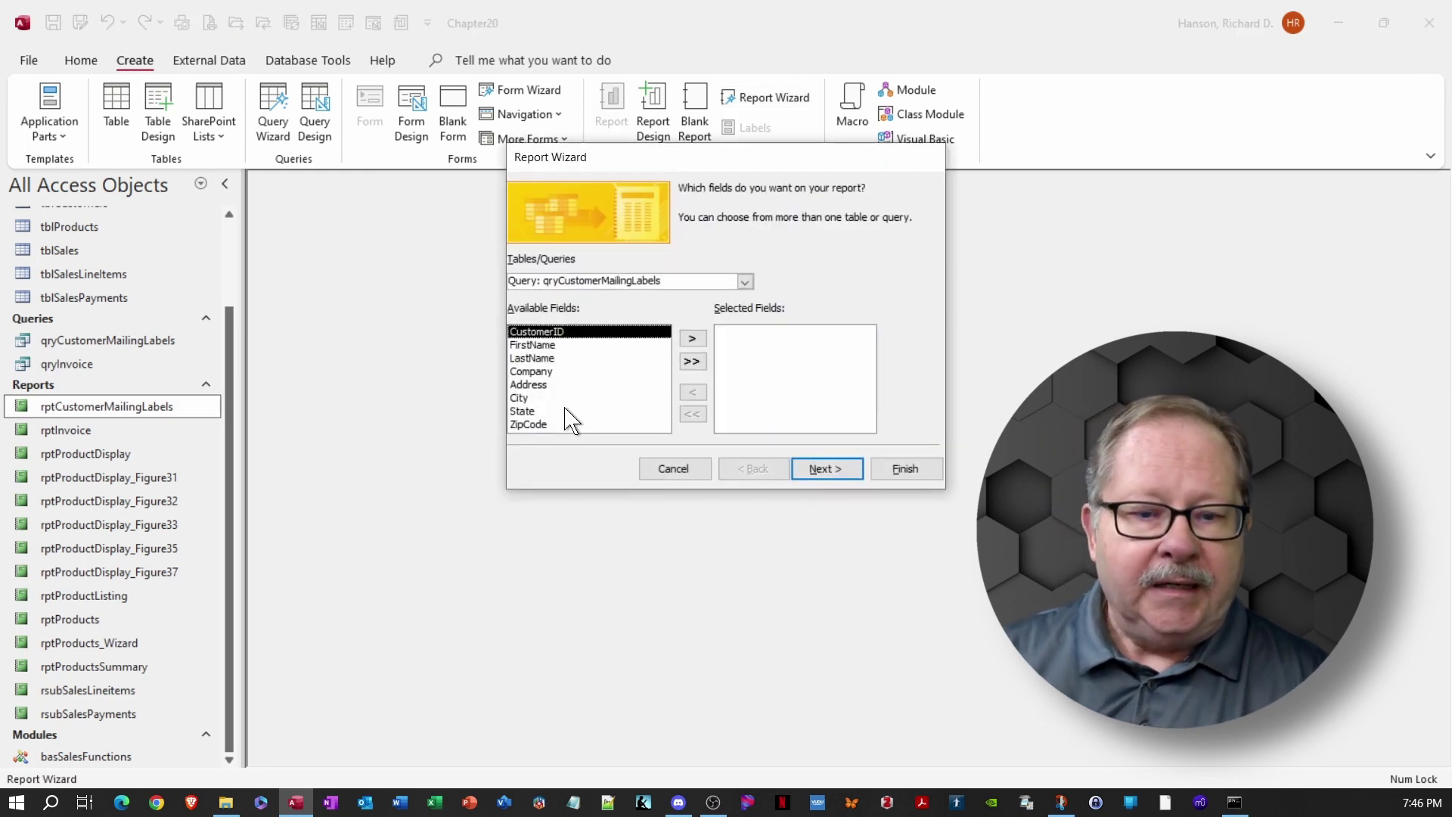
left_click(745, 282)
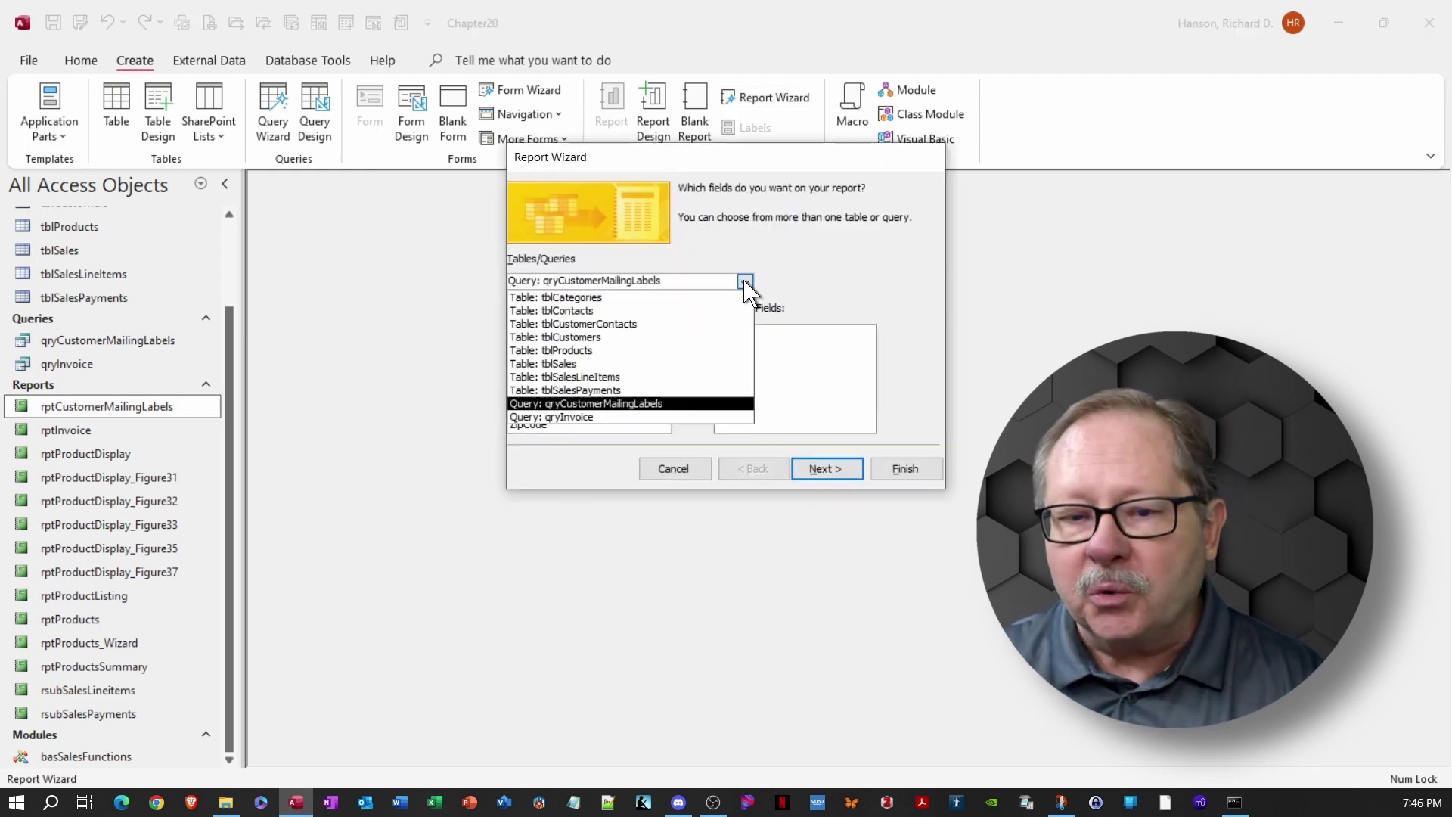
left_click(722, 350)
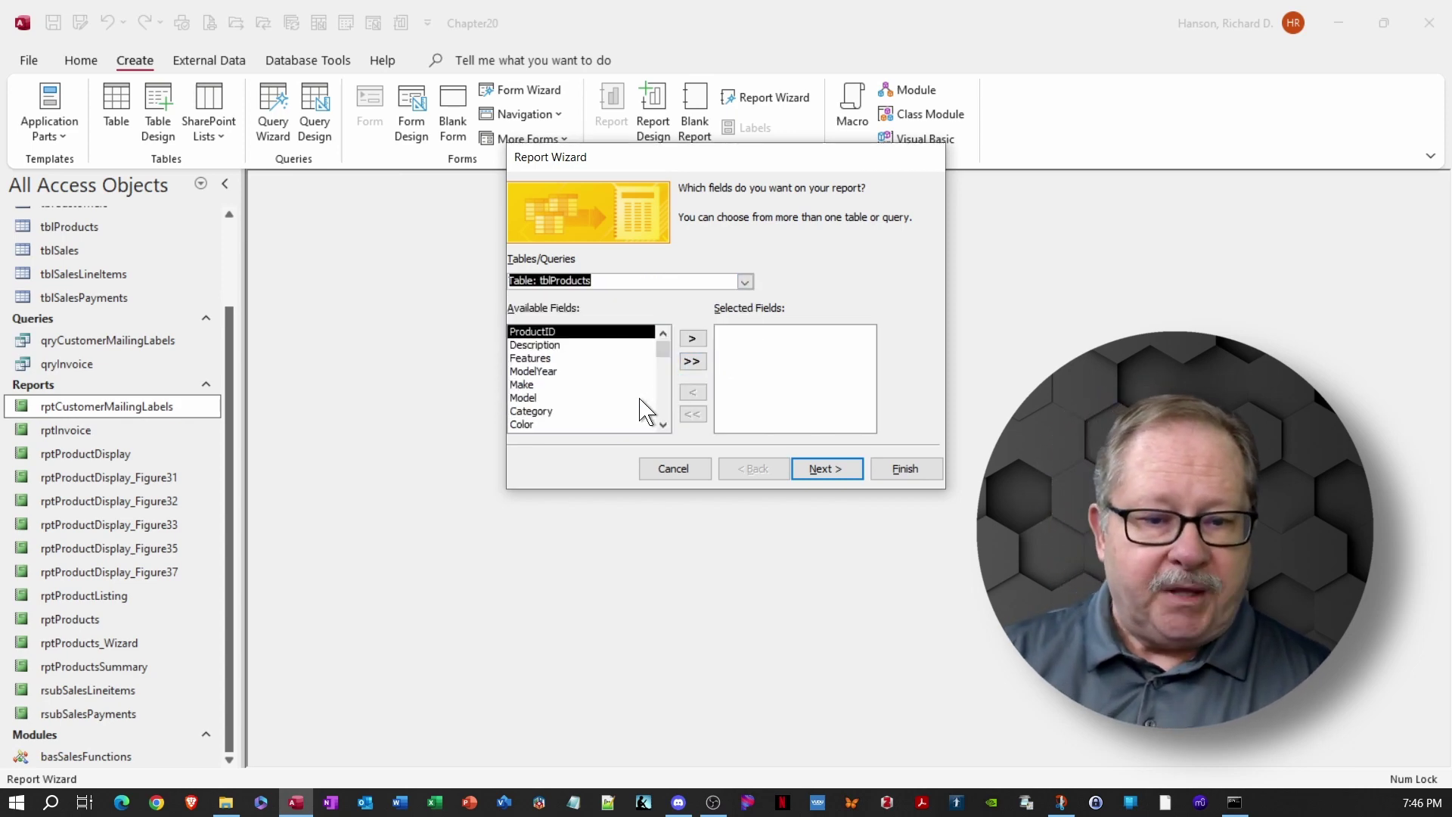
Add ProductID, Category, Description, QtyInStock, RetailPrice and Cost as the report fields, in that order
double_click(558, 337)
double_click(558, 337)
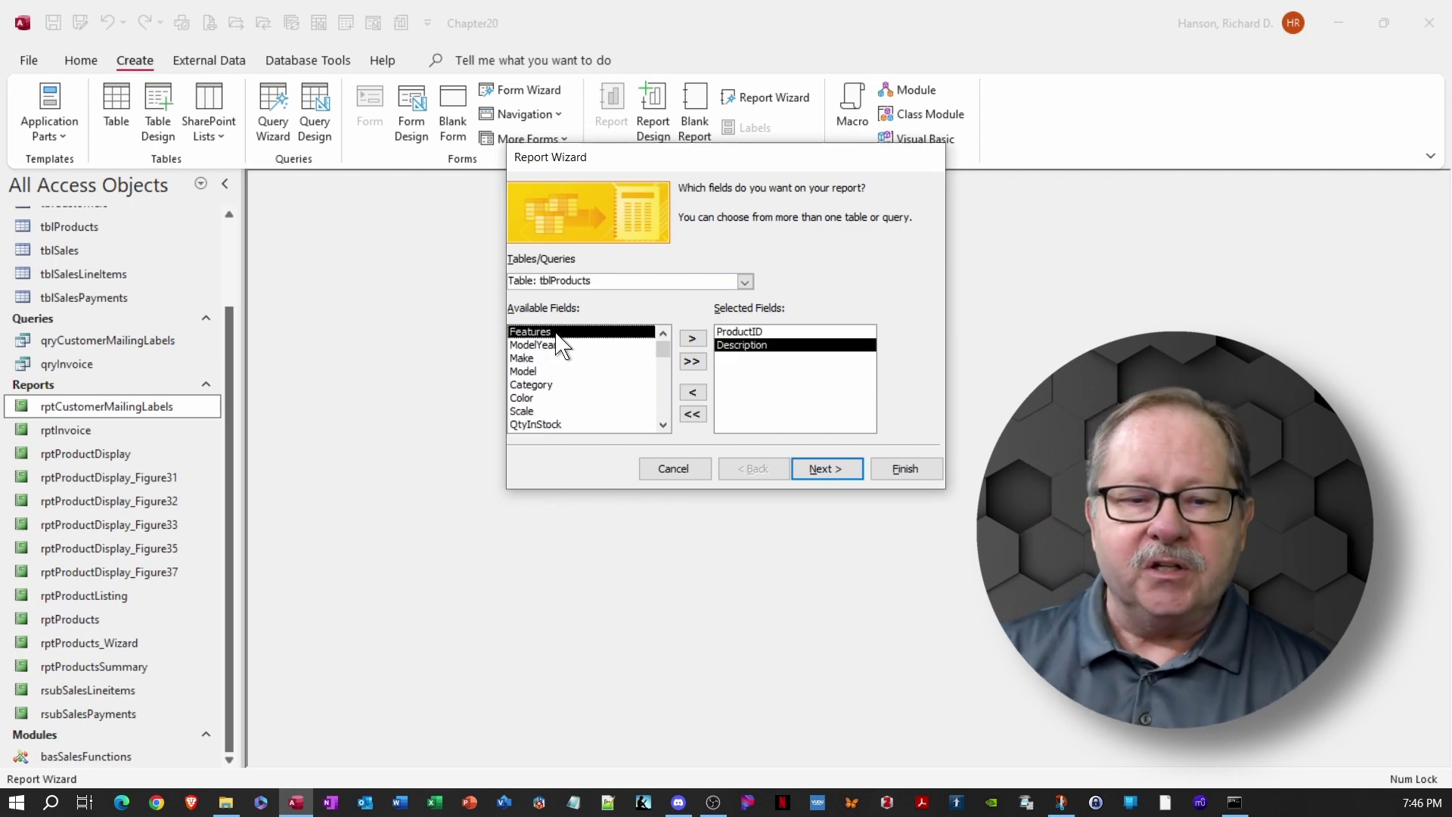
double_click(550, 386)
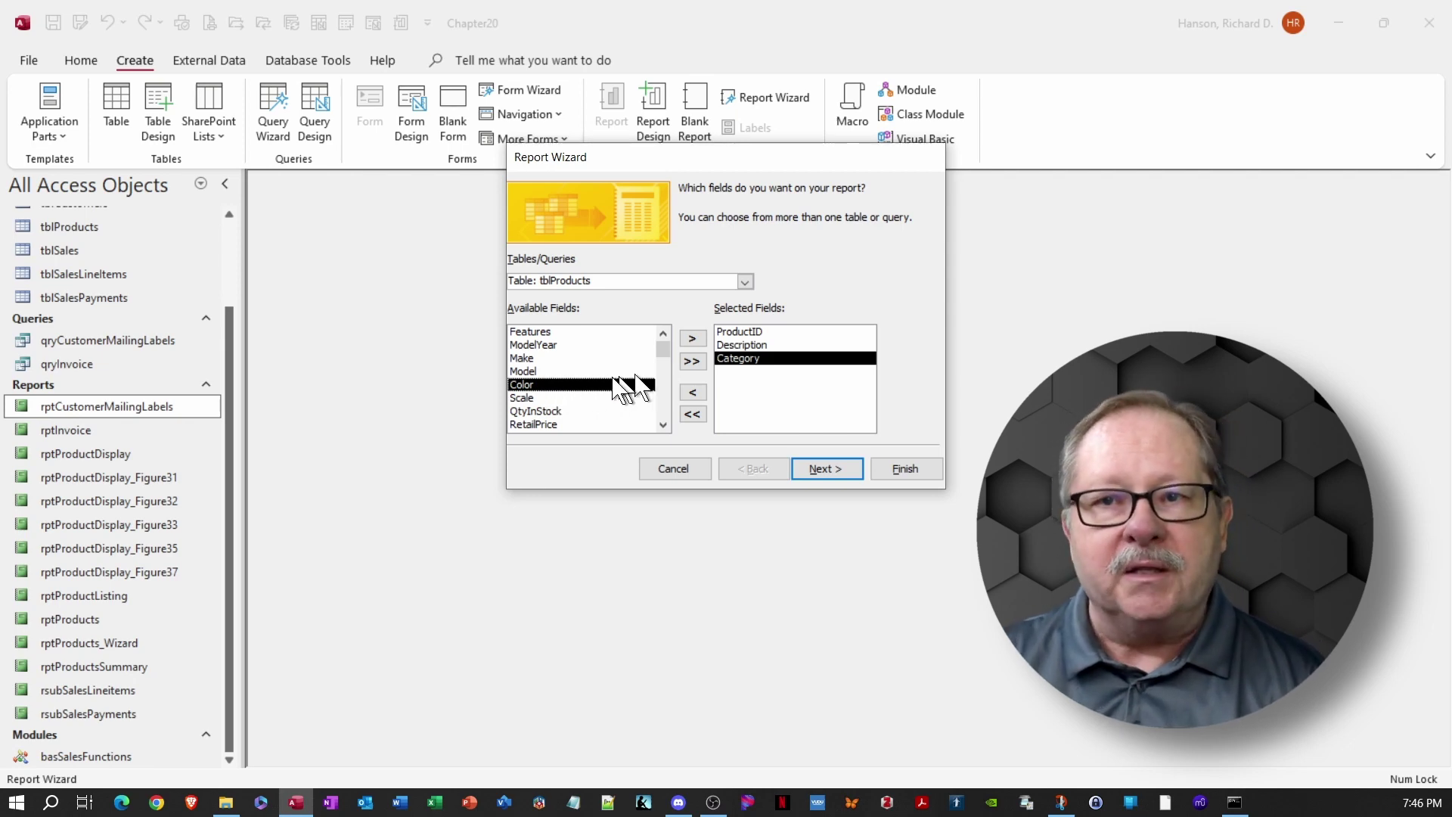
left_click(761, 345)
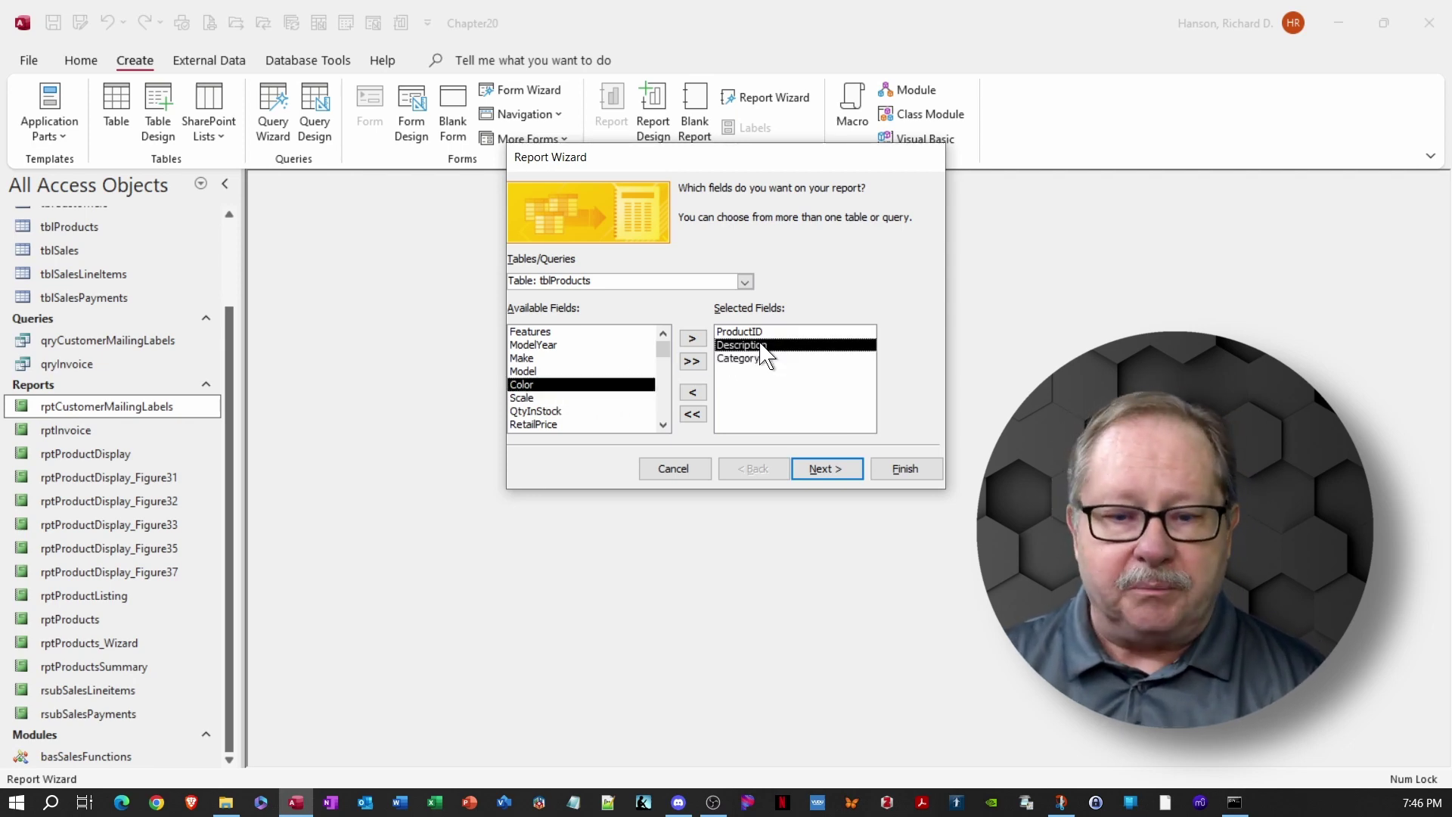
left_click(693, 393)
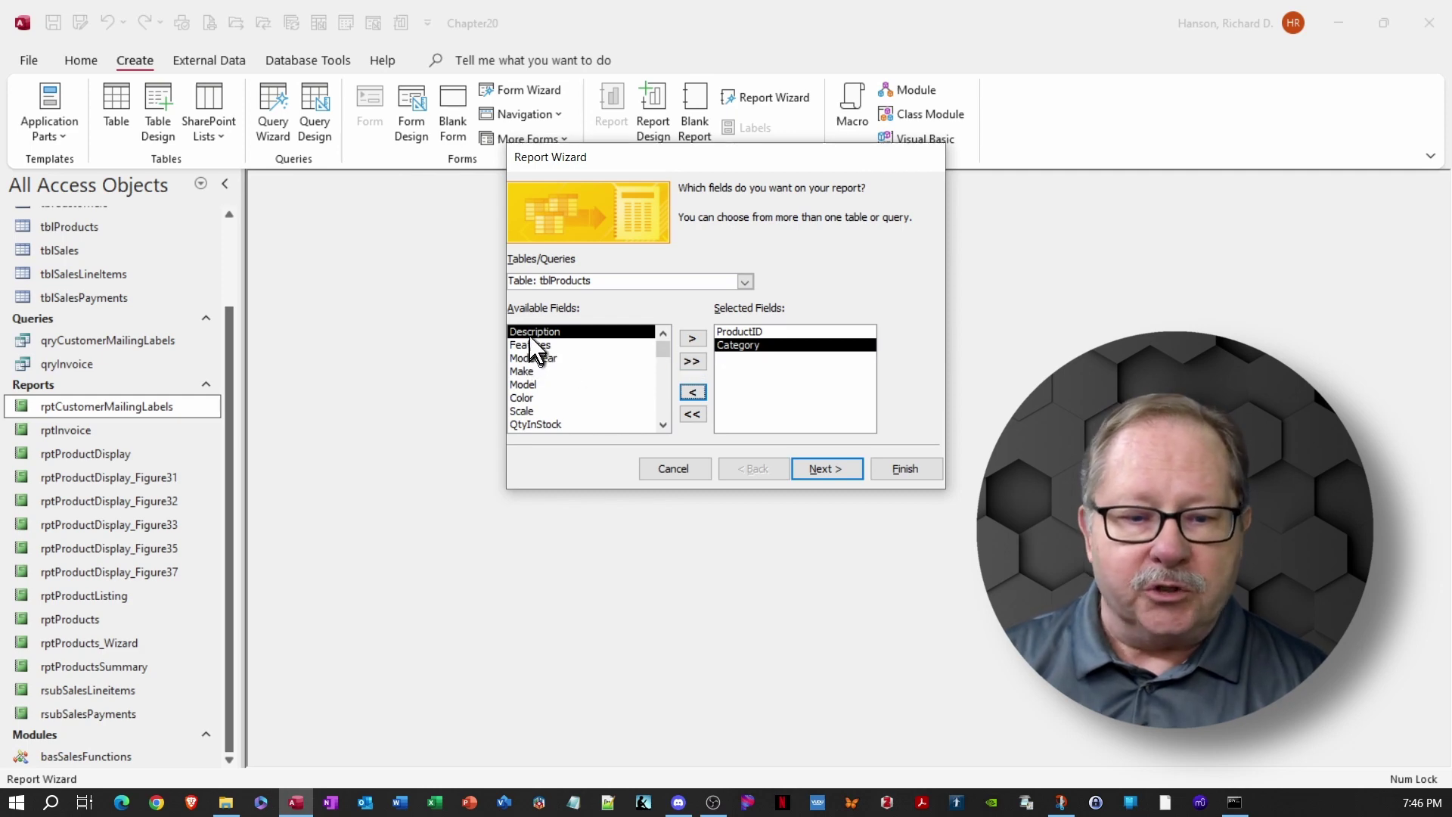
left_click(692, 339)
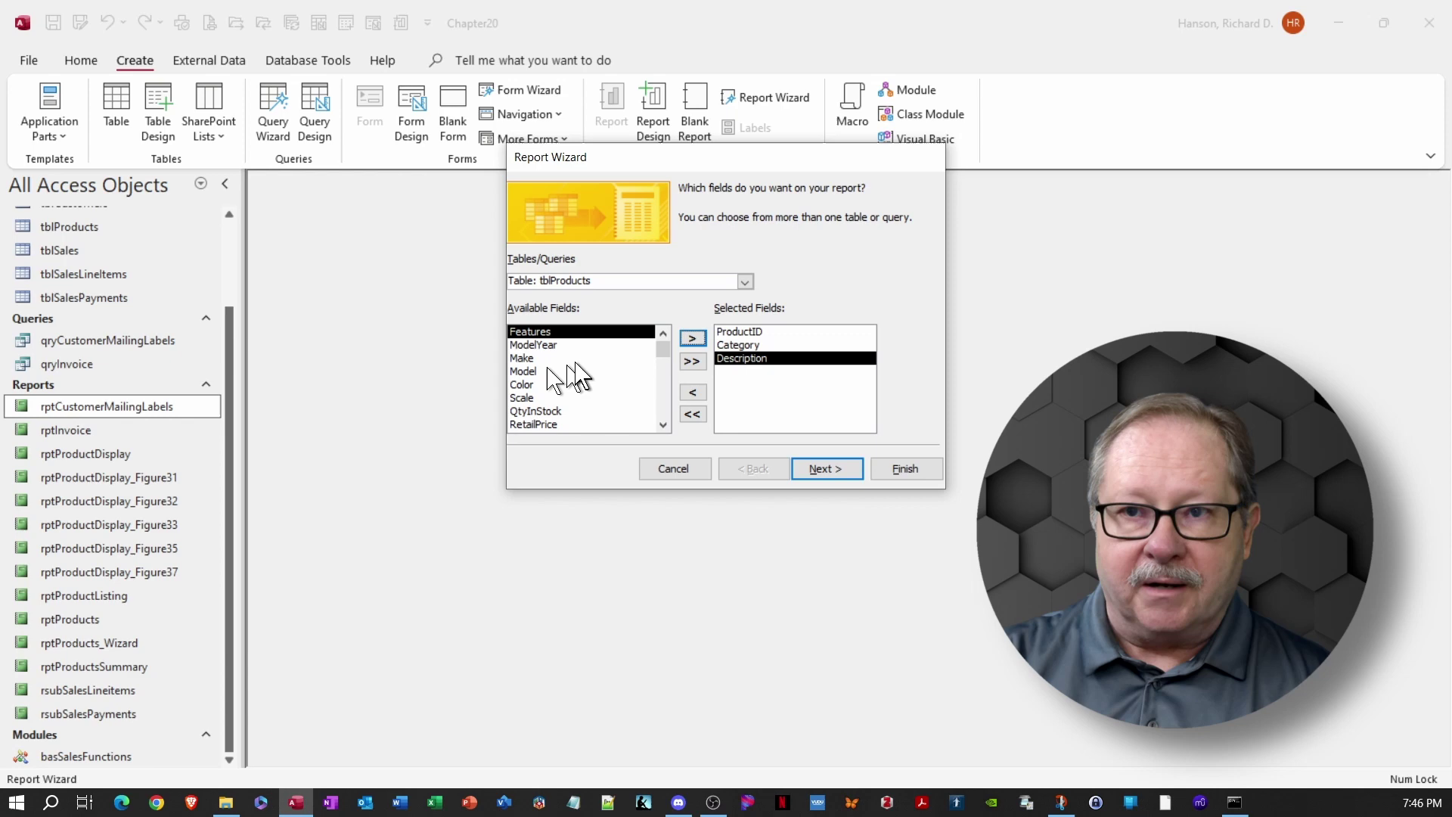
double_click(543, 413)
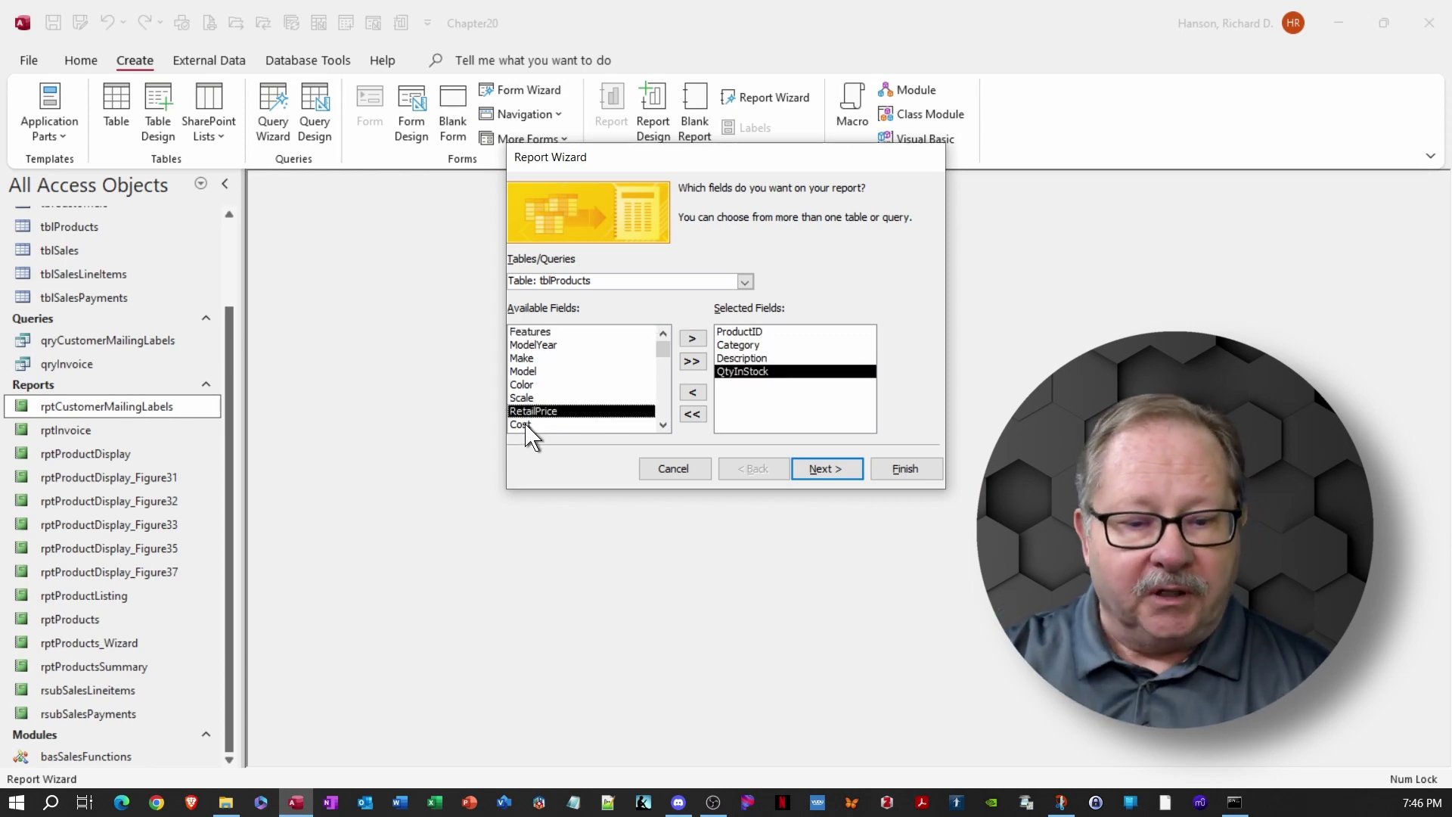
double_click(529, 412)
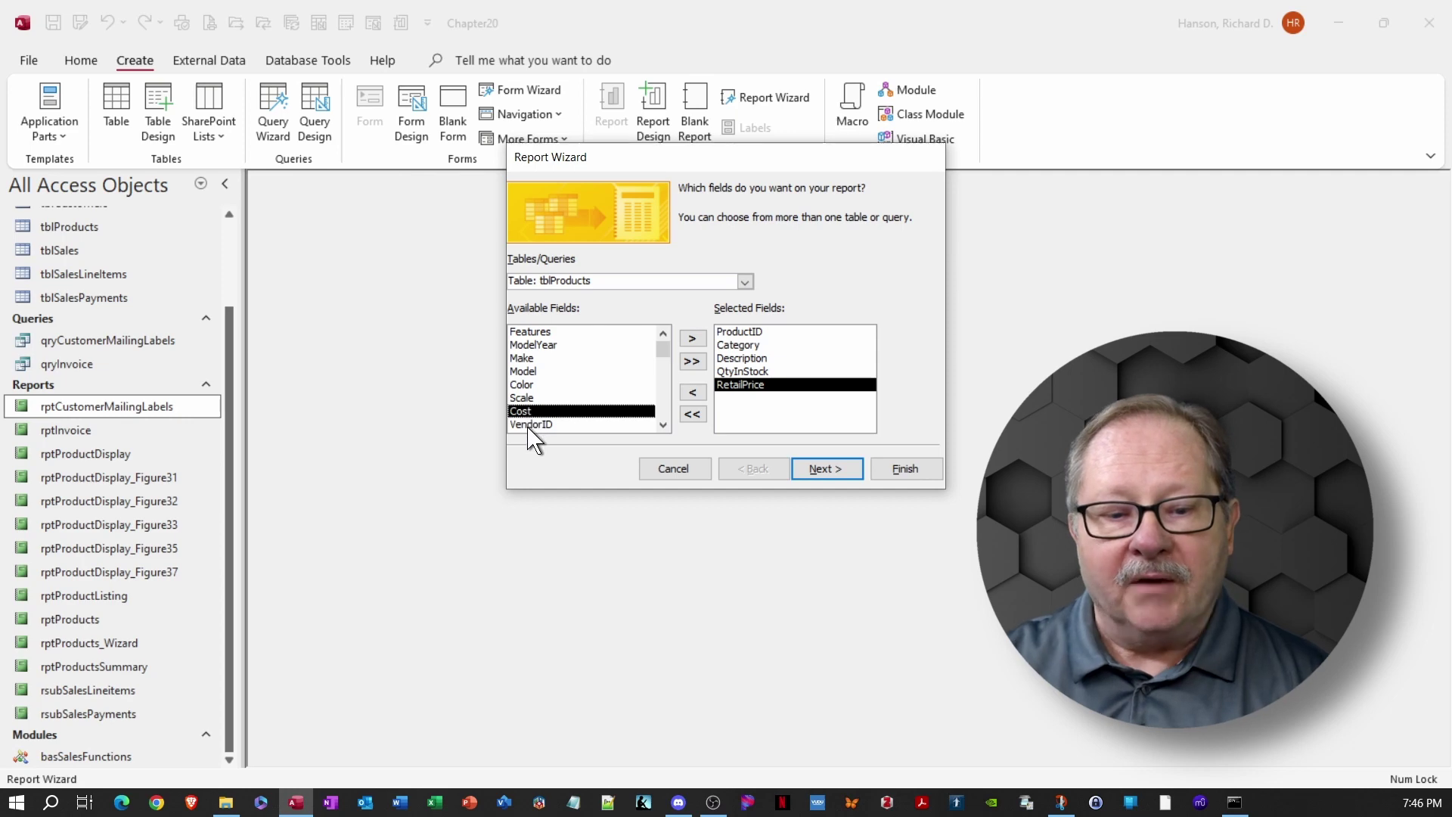
double_click(534, 412)
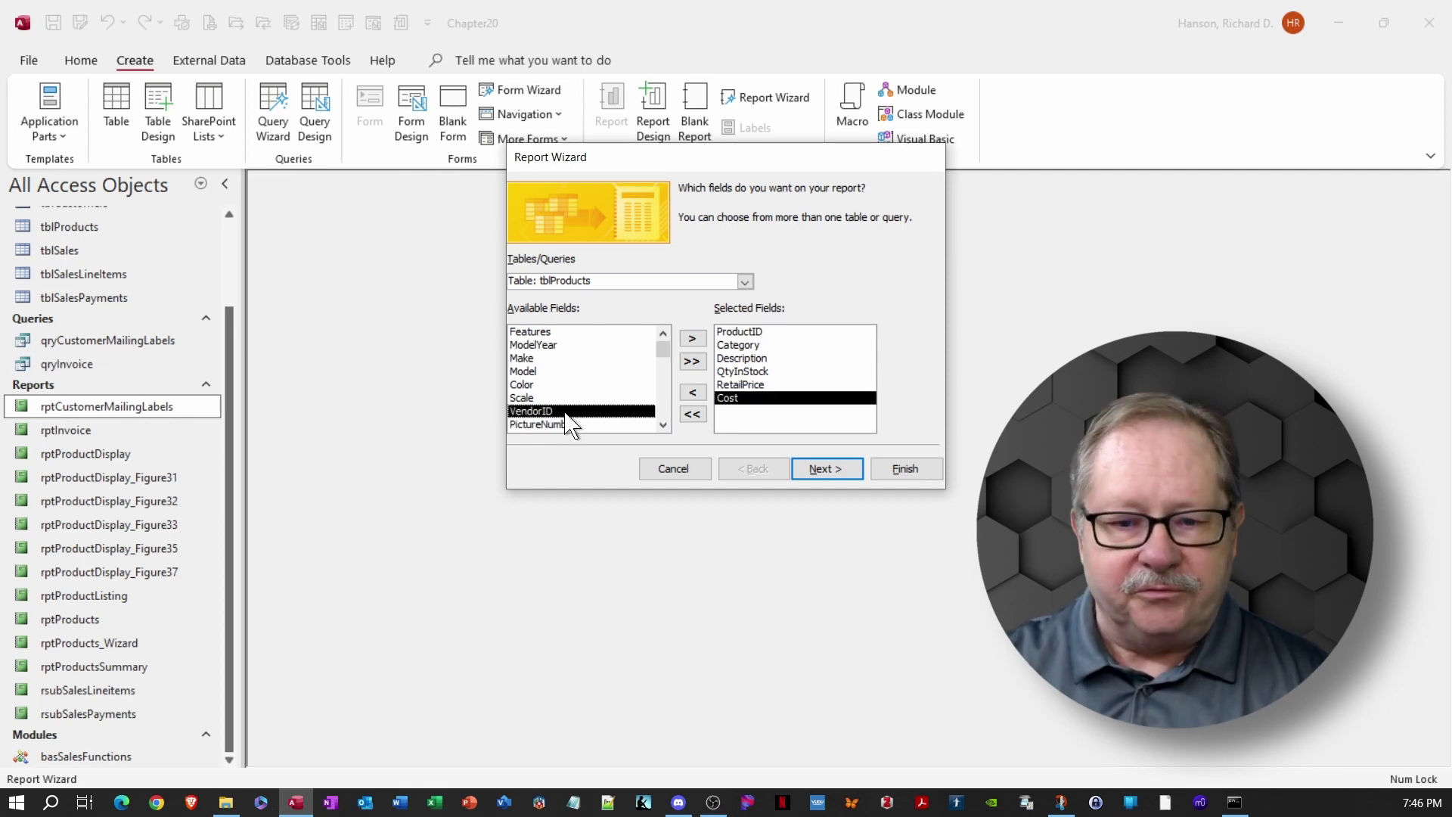
left_click(827, 469)
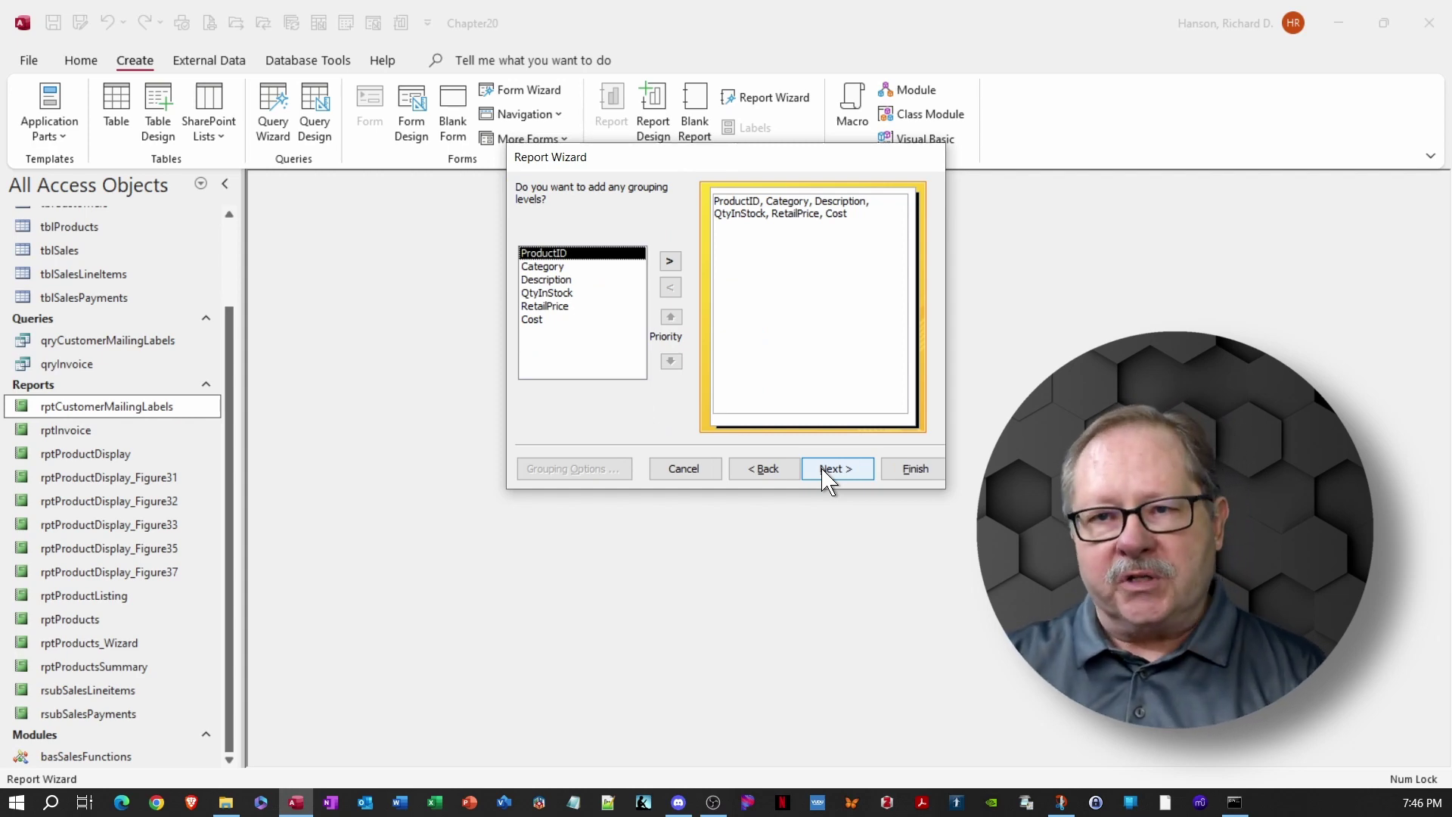
Add a Category grouping level with the Normal grouping interval
left_click(547, 267)
left_click(669, 261)
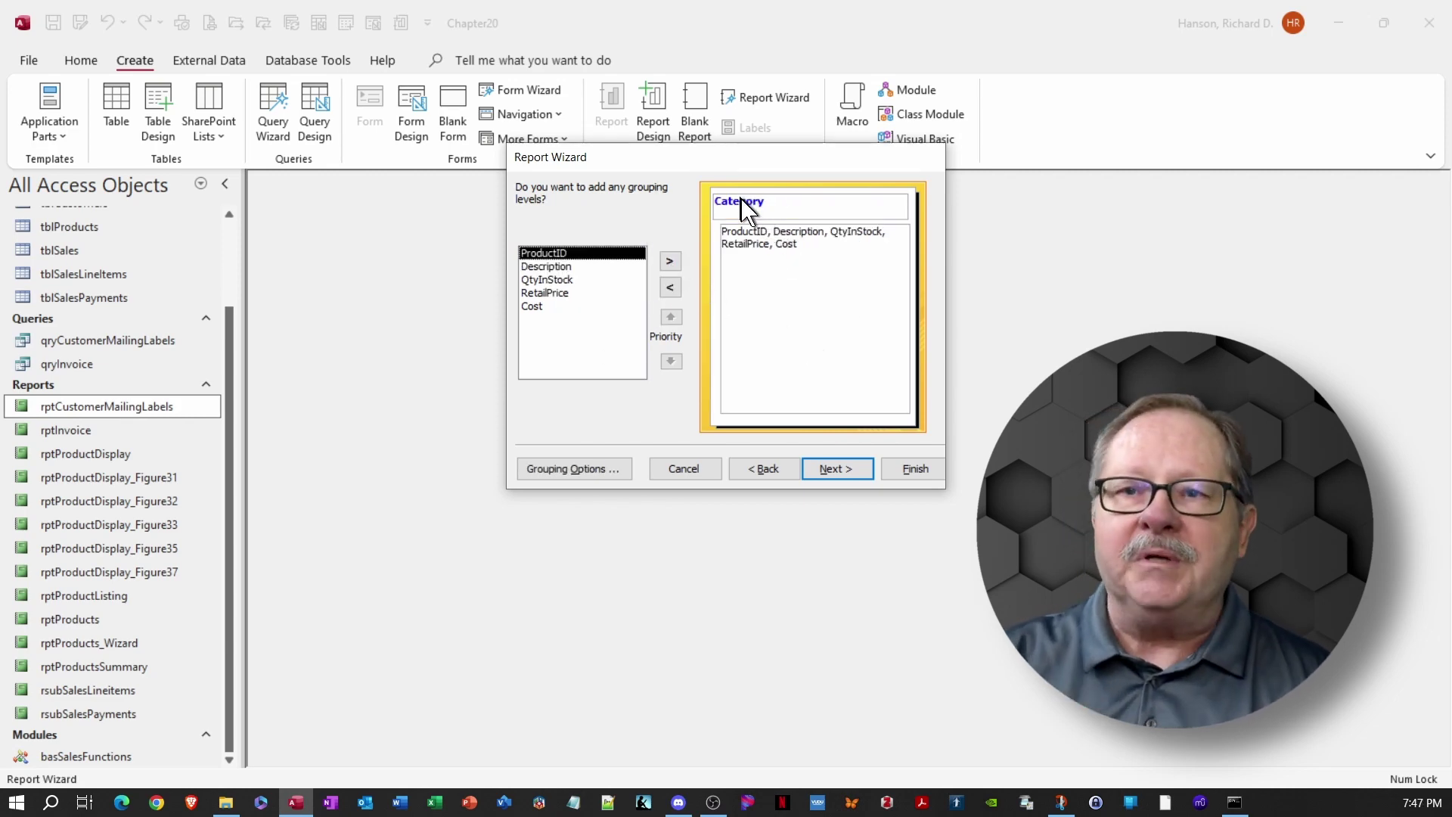
left_click(569, 471)
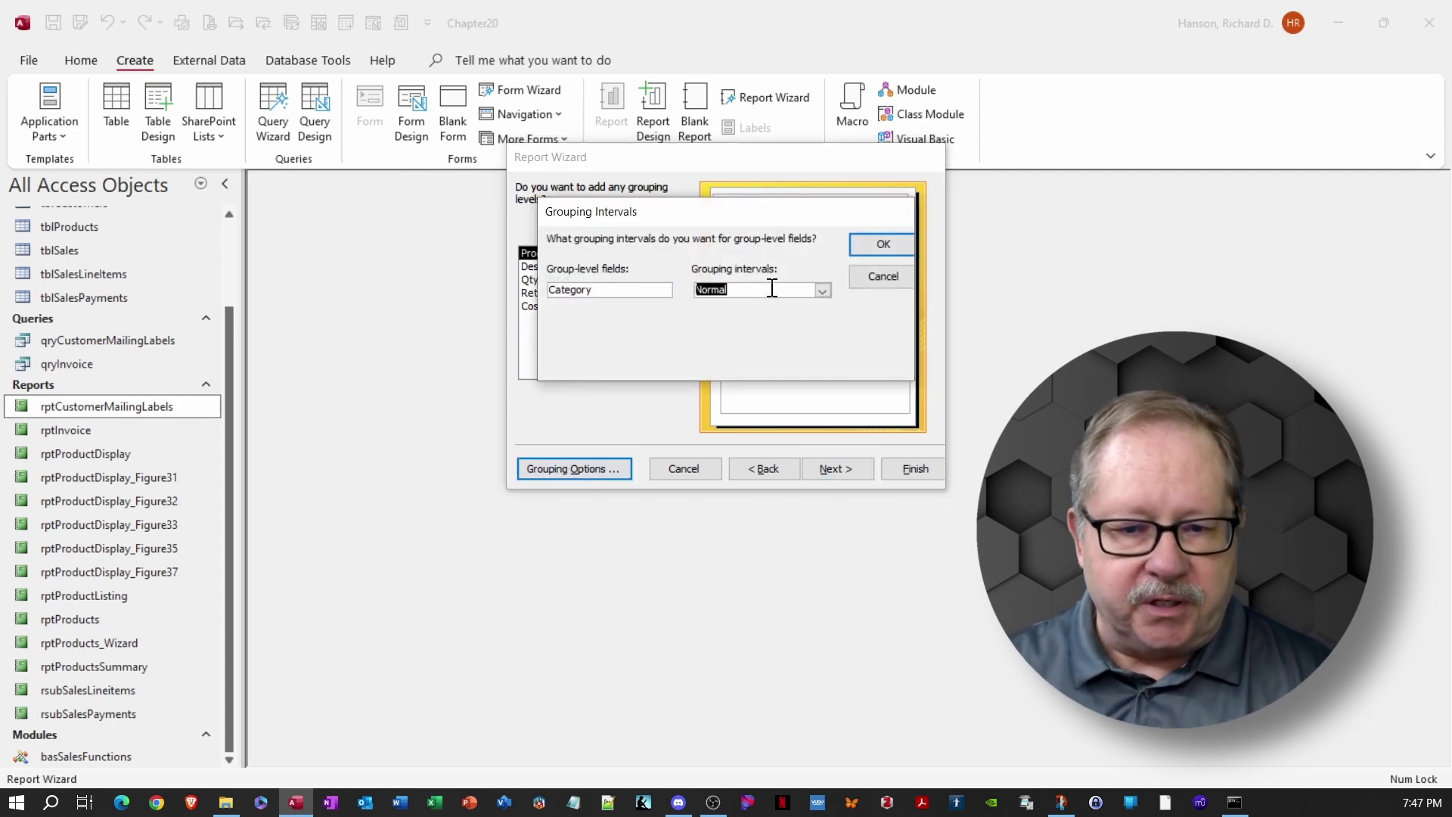
left_click(822, 294)
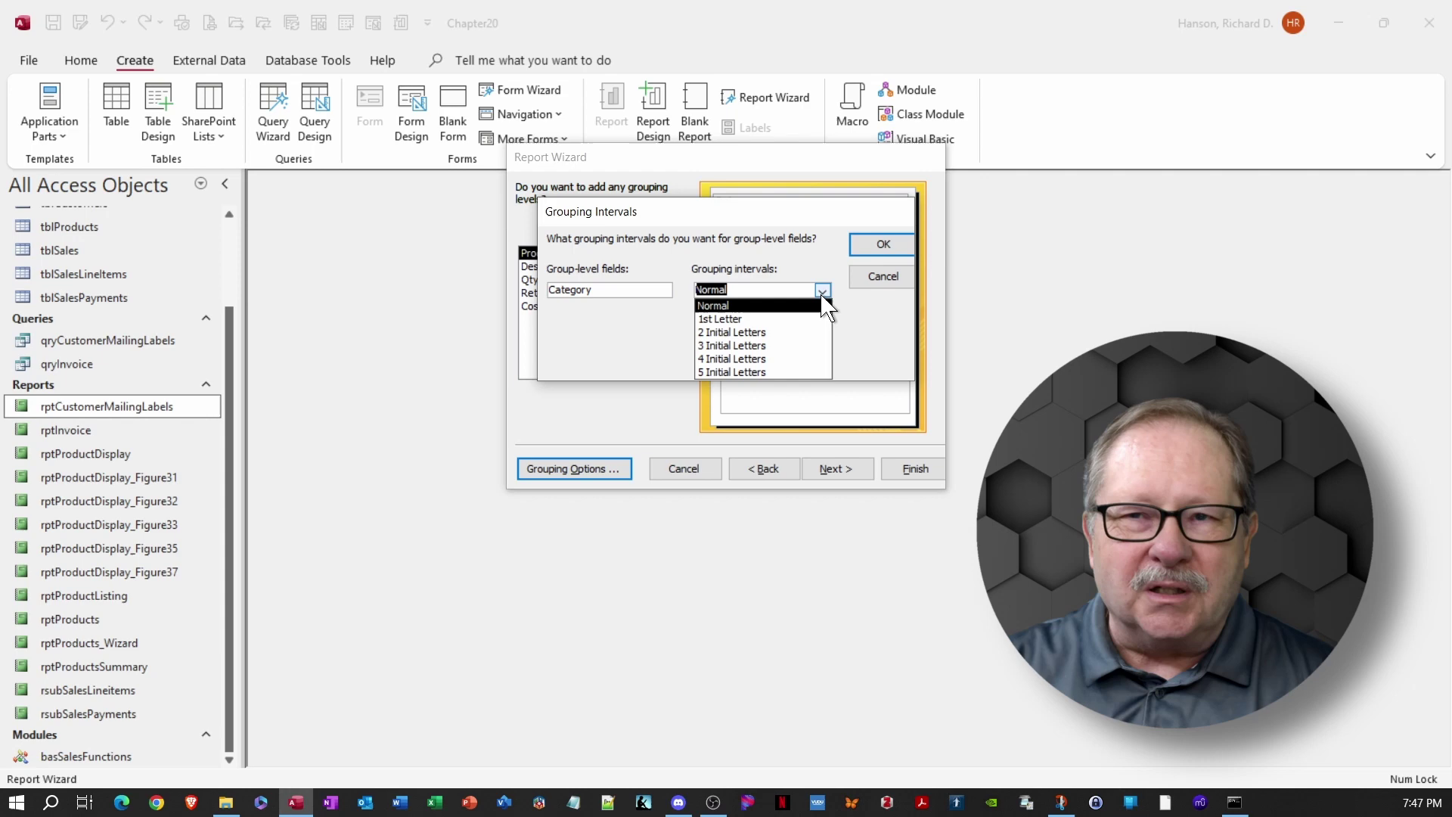
left_click(827, 304)
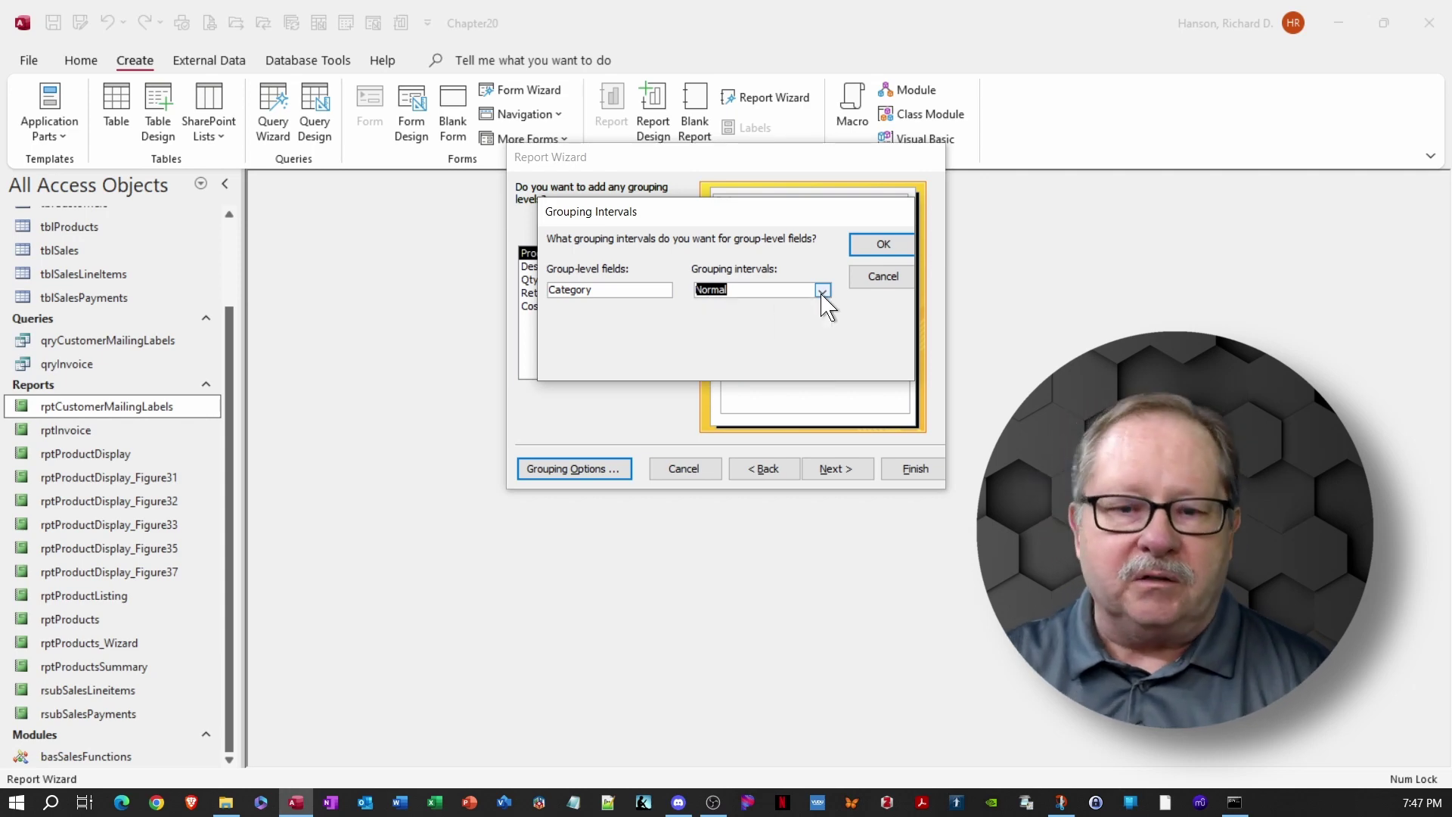
left_click(896, 246)
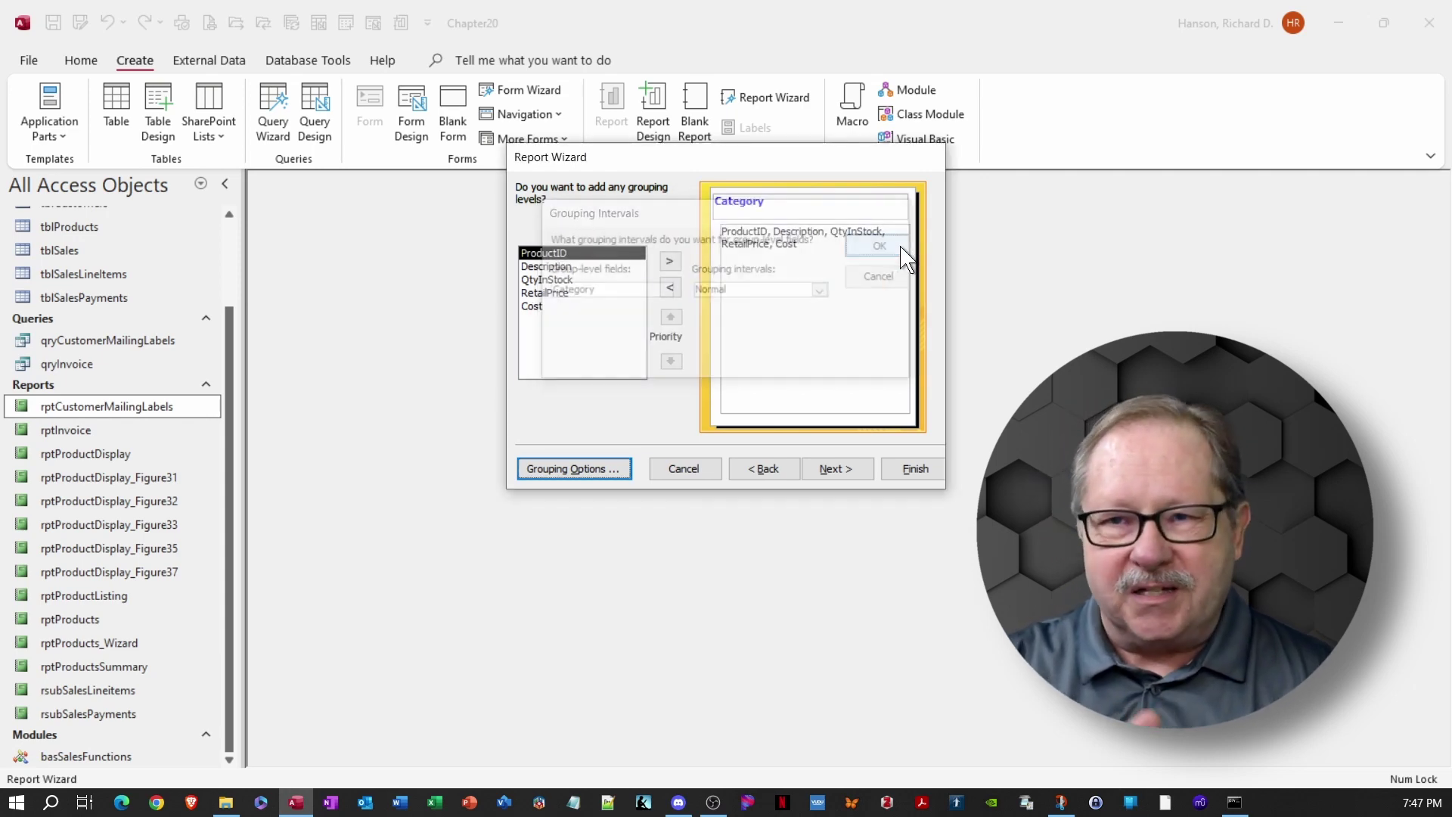
left_click(836, 473)
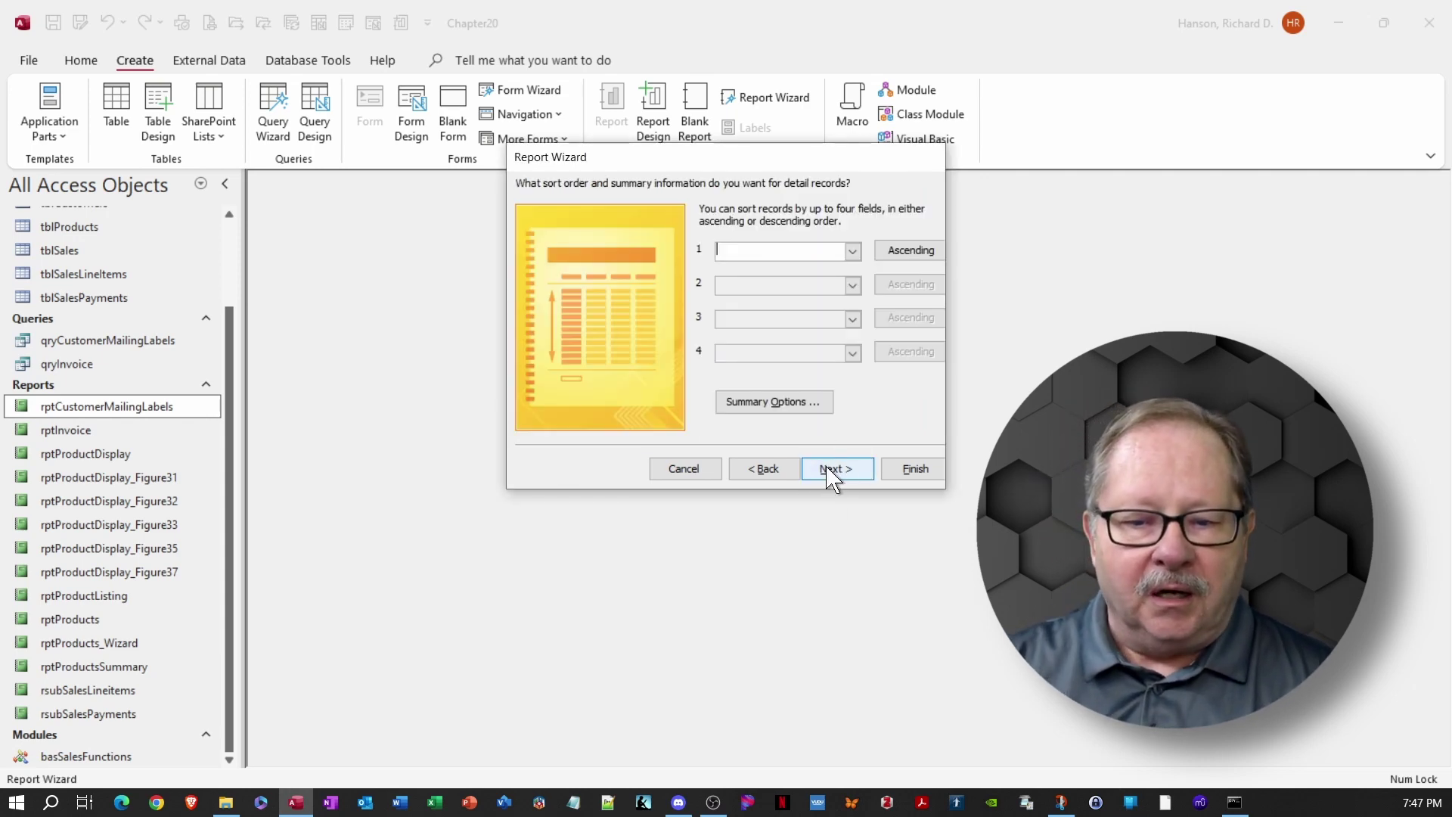
Sort records by Description, Sum QtyInStock, and Avg both RetailPrice and Cost
left_click(852, 251)
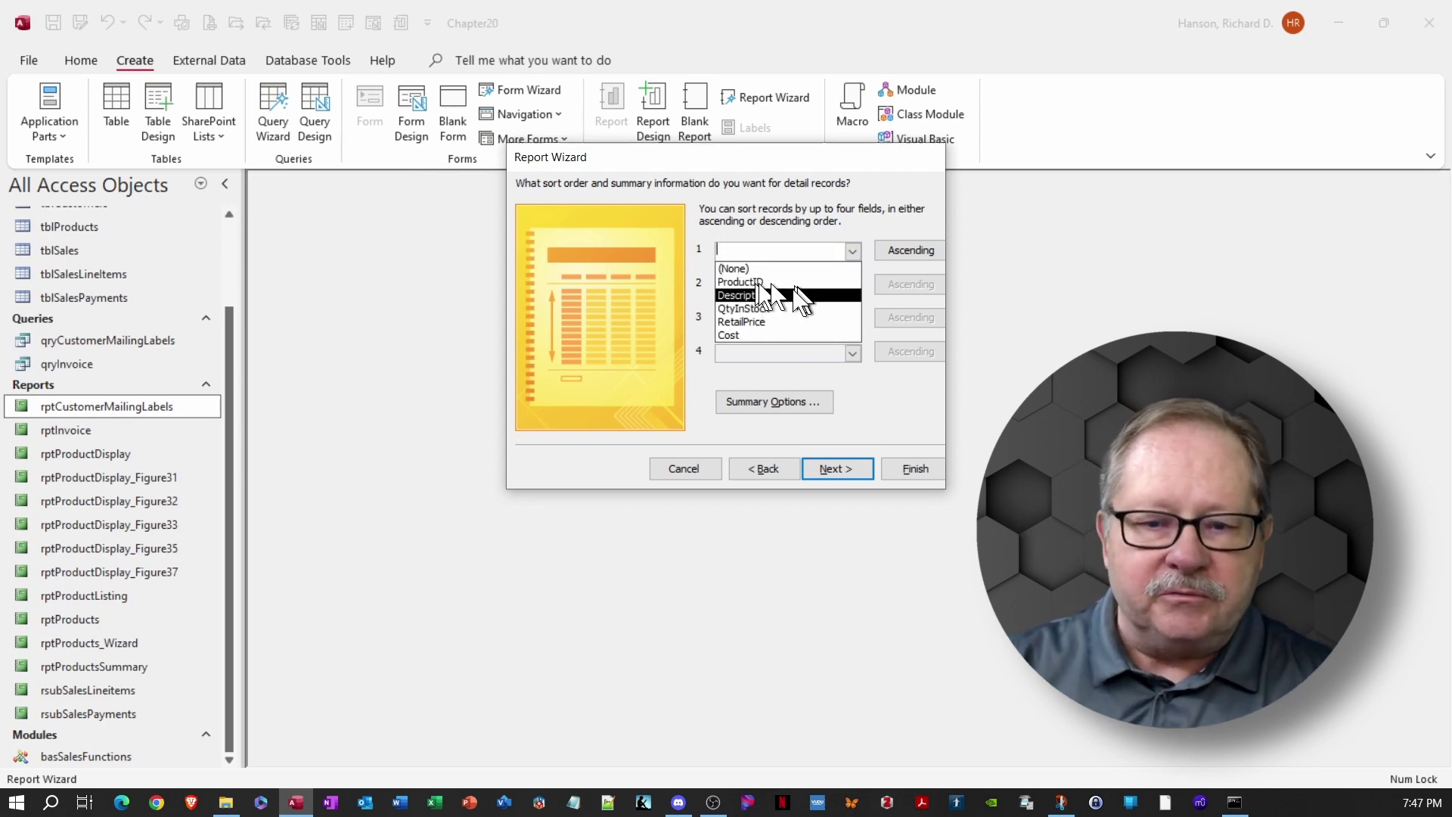
left_click(759, 296)
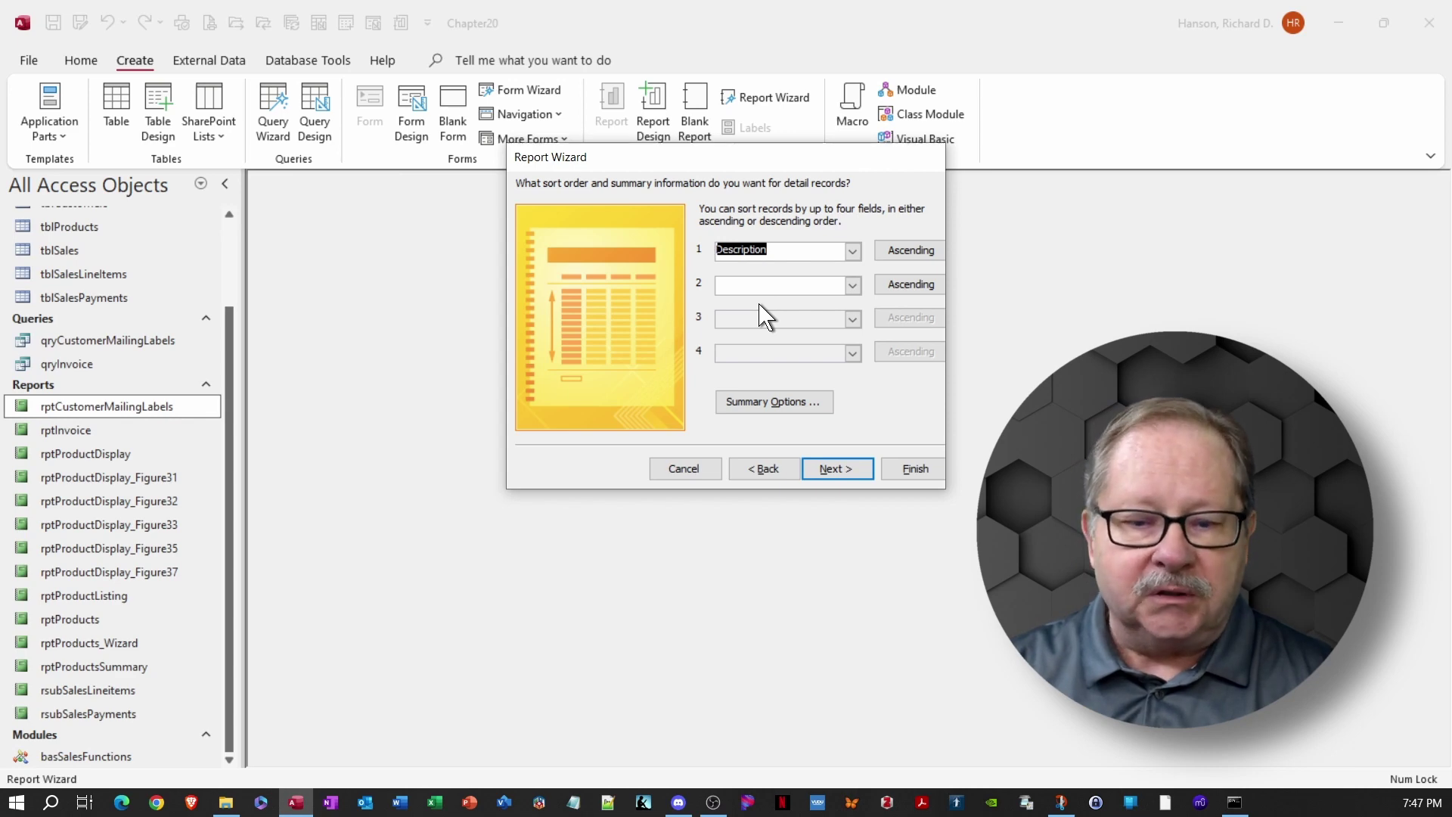
left_click(774, 401)
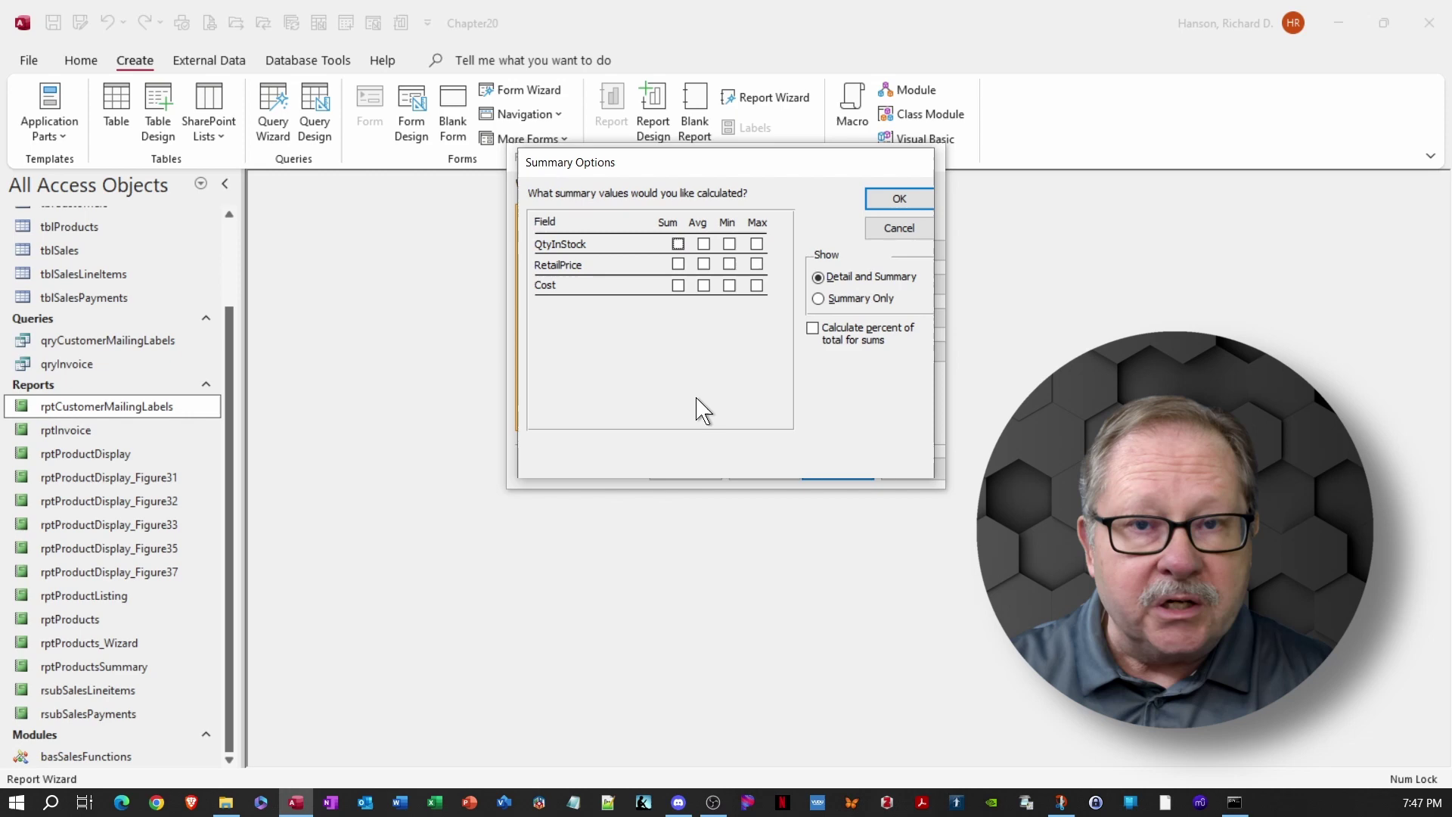
left_click(679, 244)
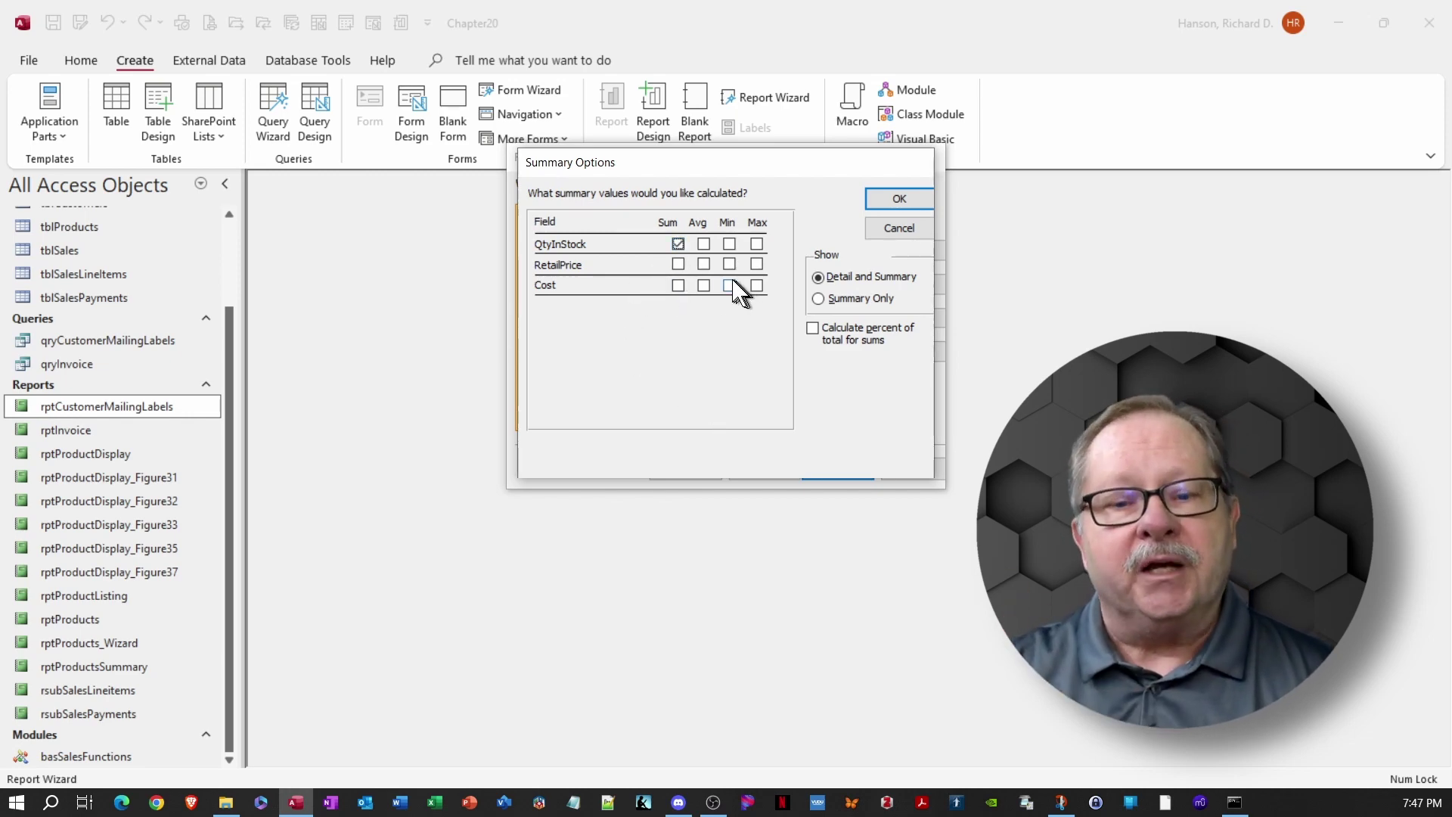
left_click(706, 264)
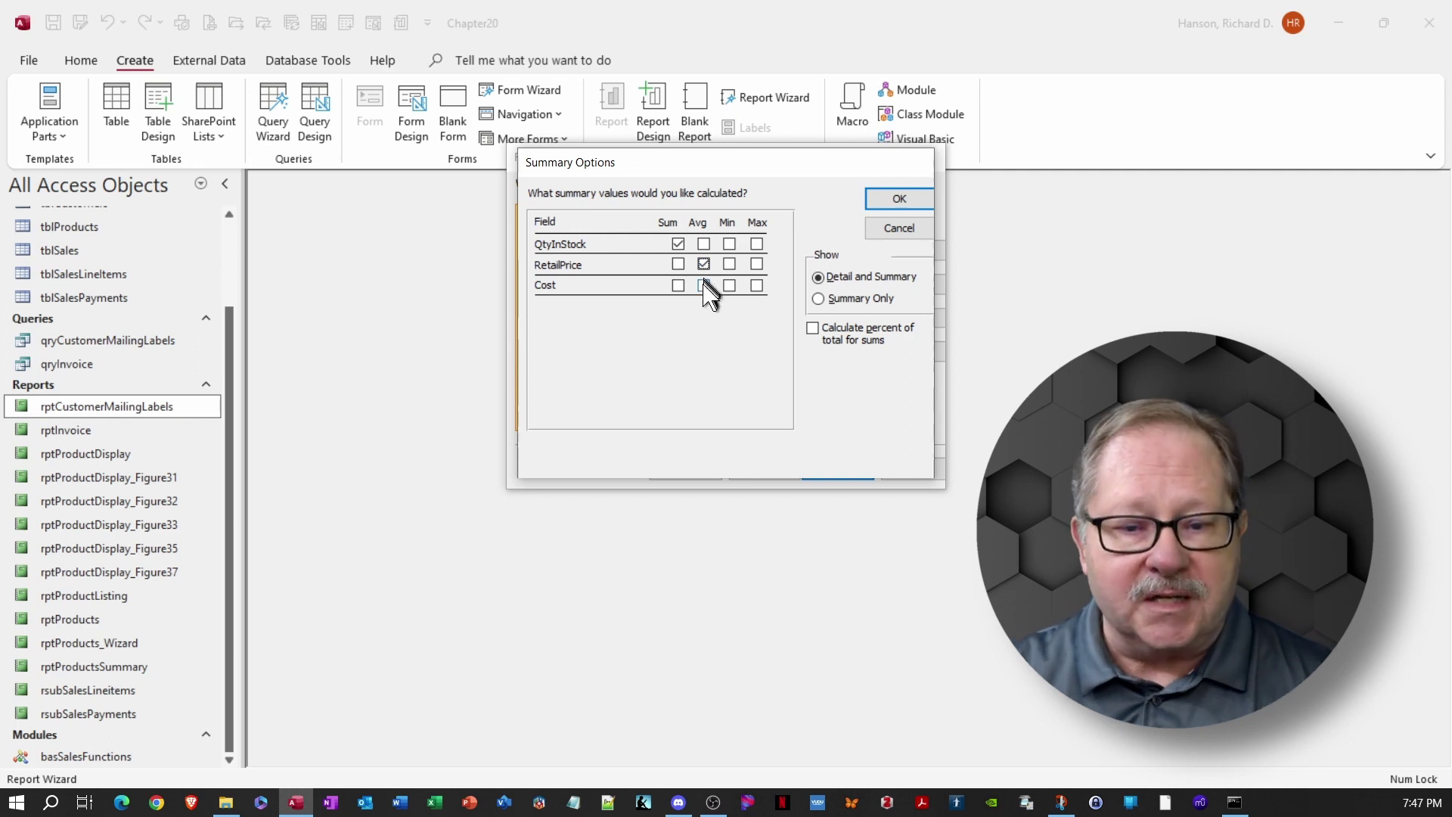
left_click(704, 286)
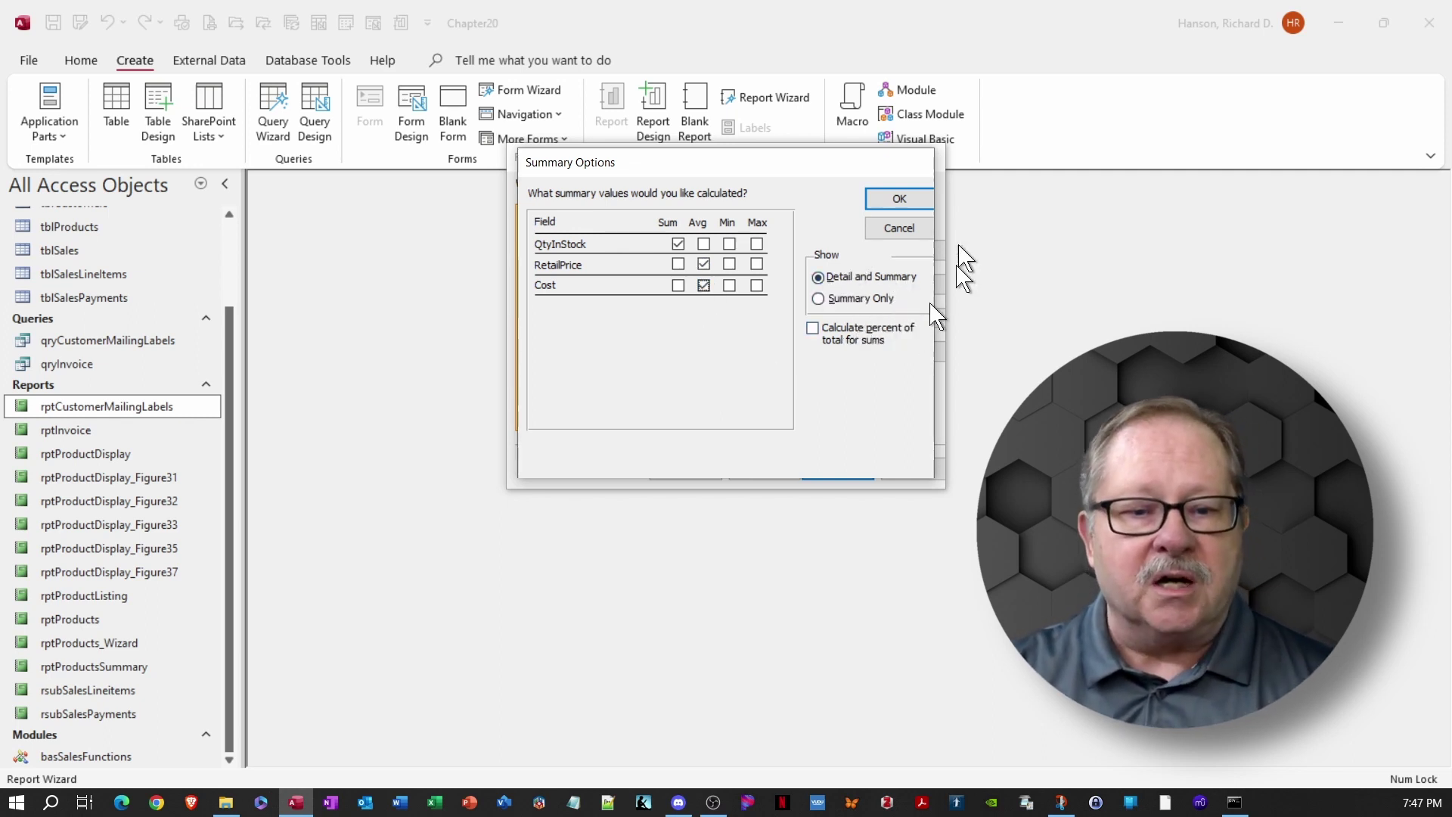
left_click(908, 208)
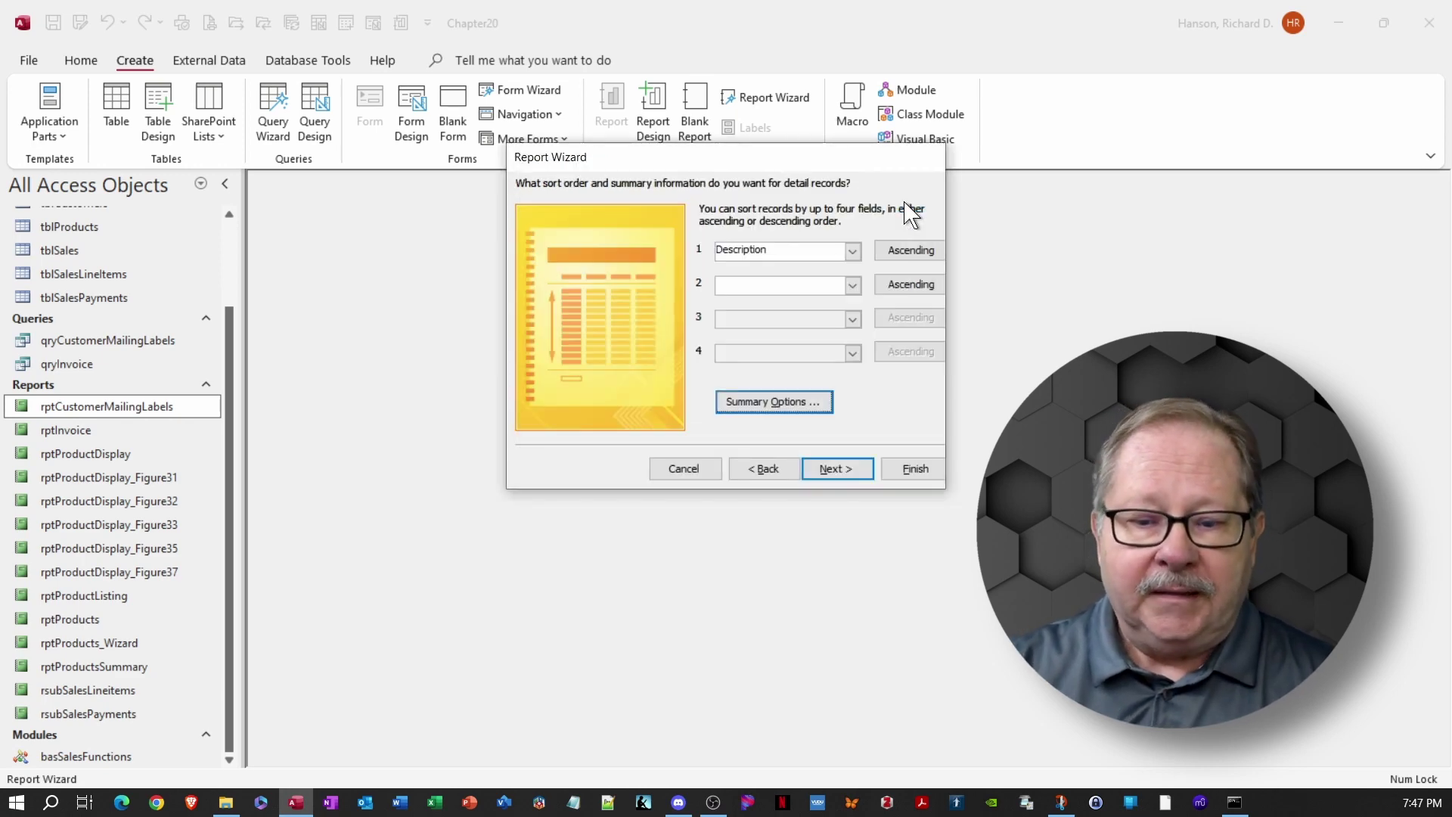
left_click(836, 470)
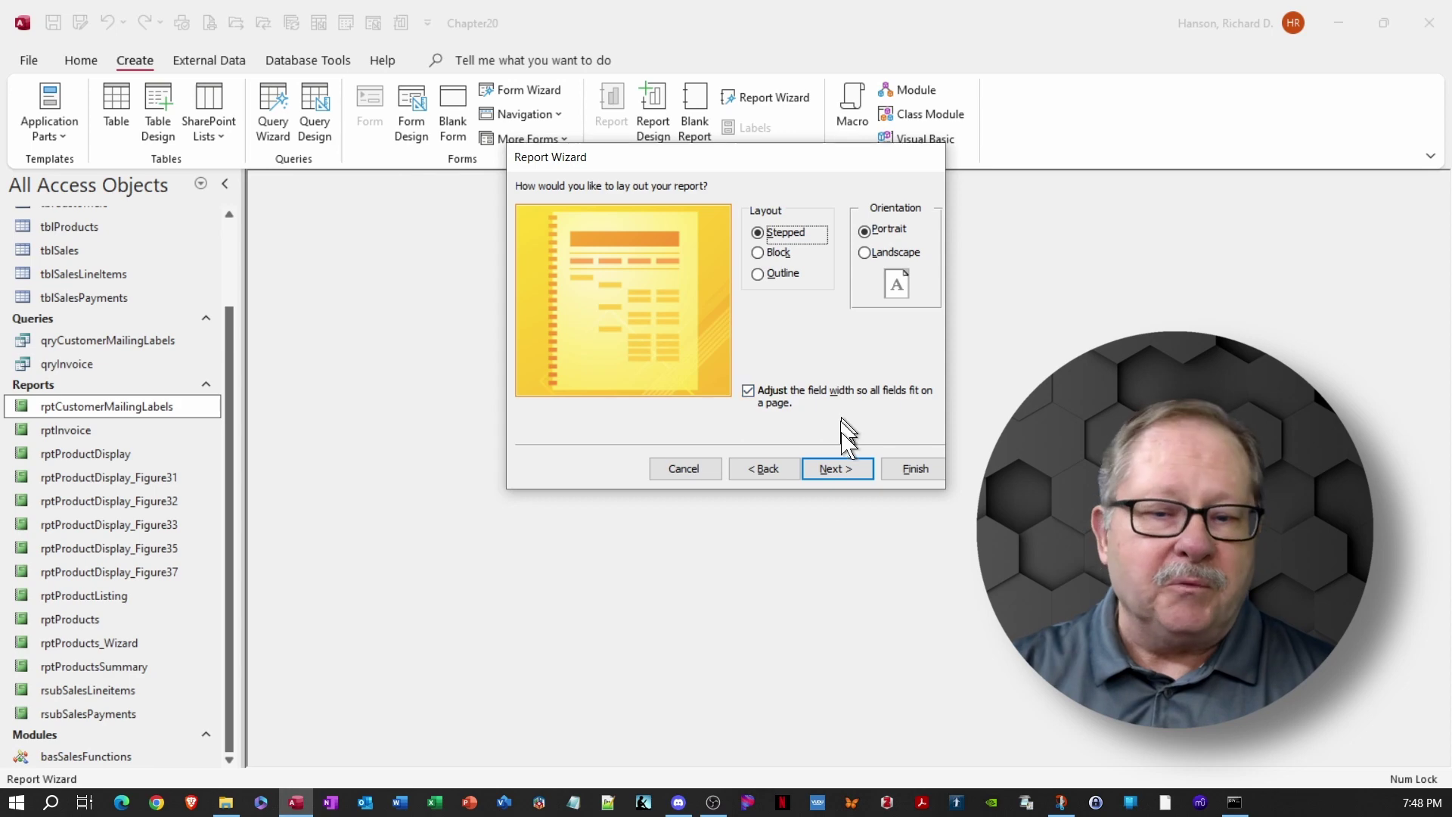
Keep the Stepped layout, title the report tblProducts_Demo, and finish the wizard
left_click(843, 476)
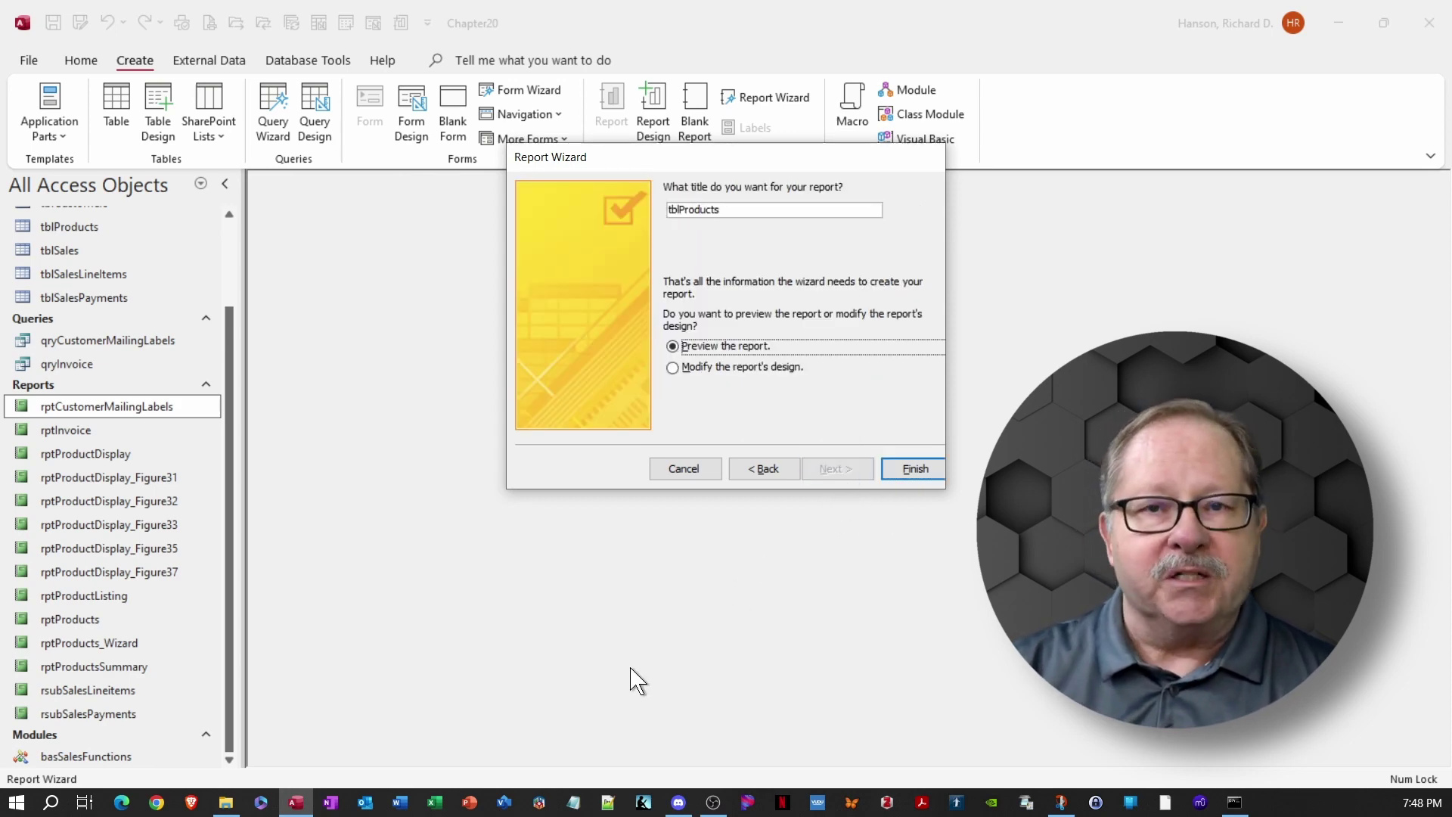
left_click(745, 213)
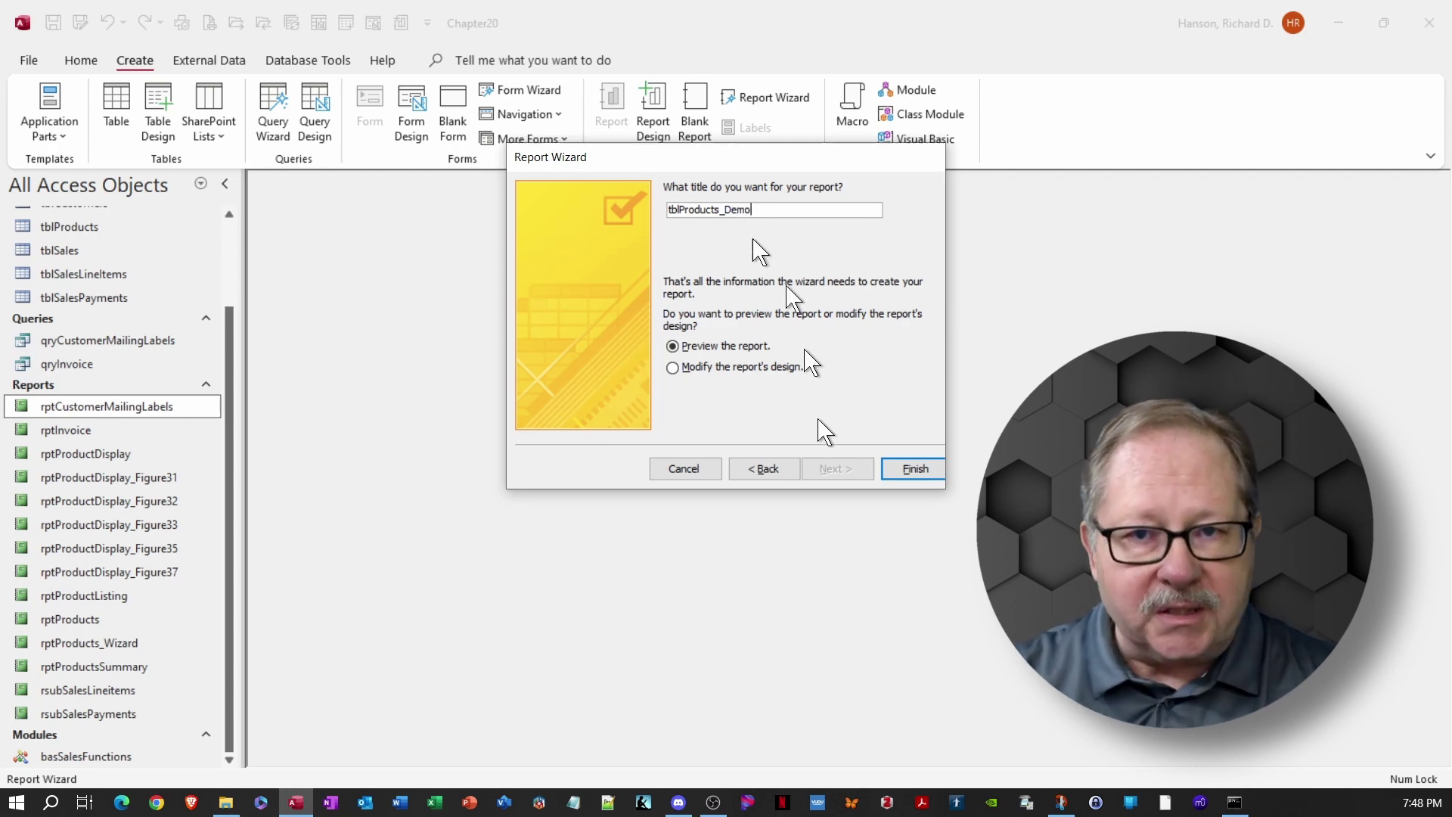
left_click(915, 470)
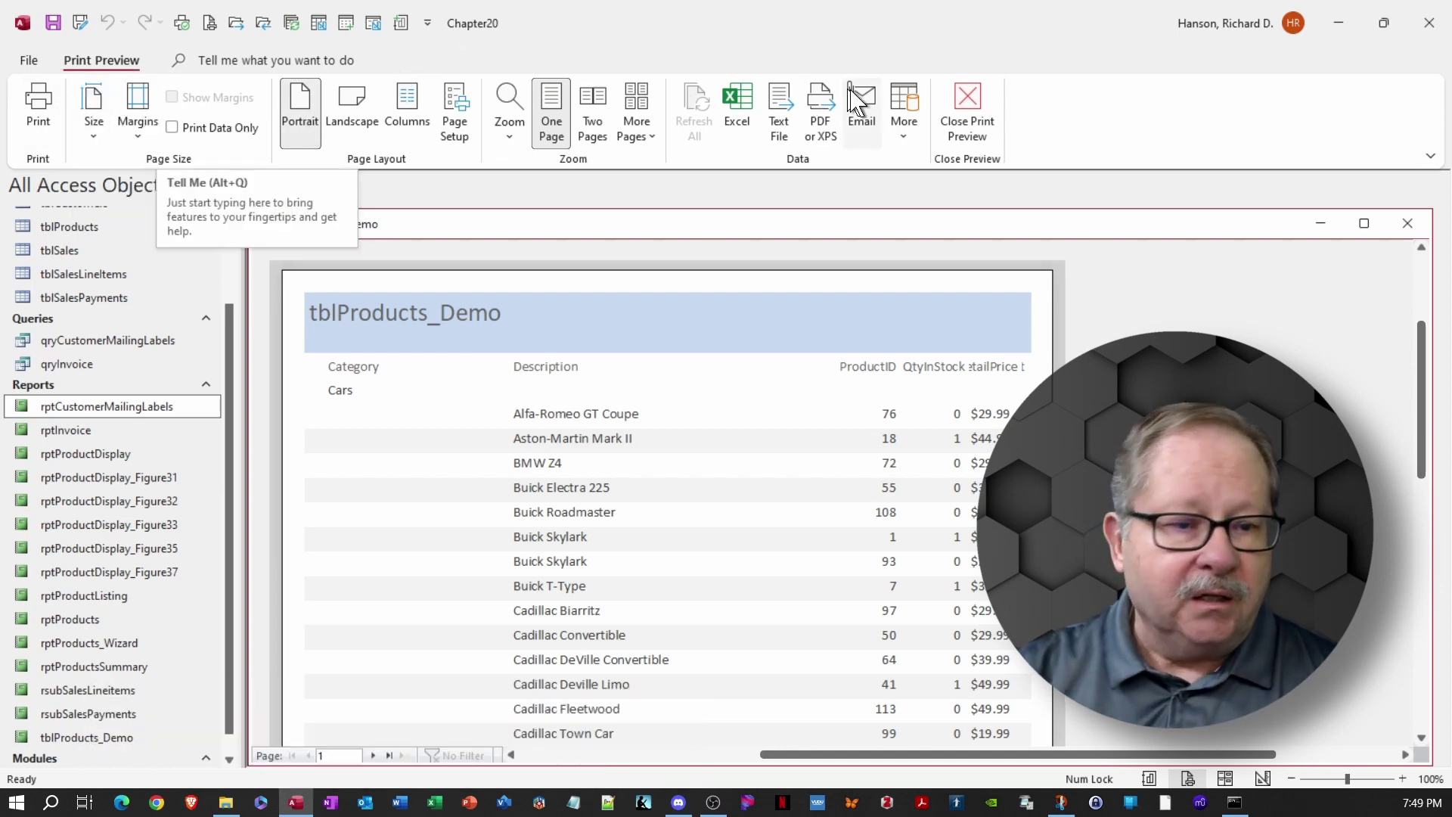
Switch the report from Print Preview to Design View
key("Escape")
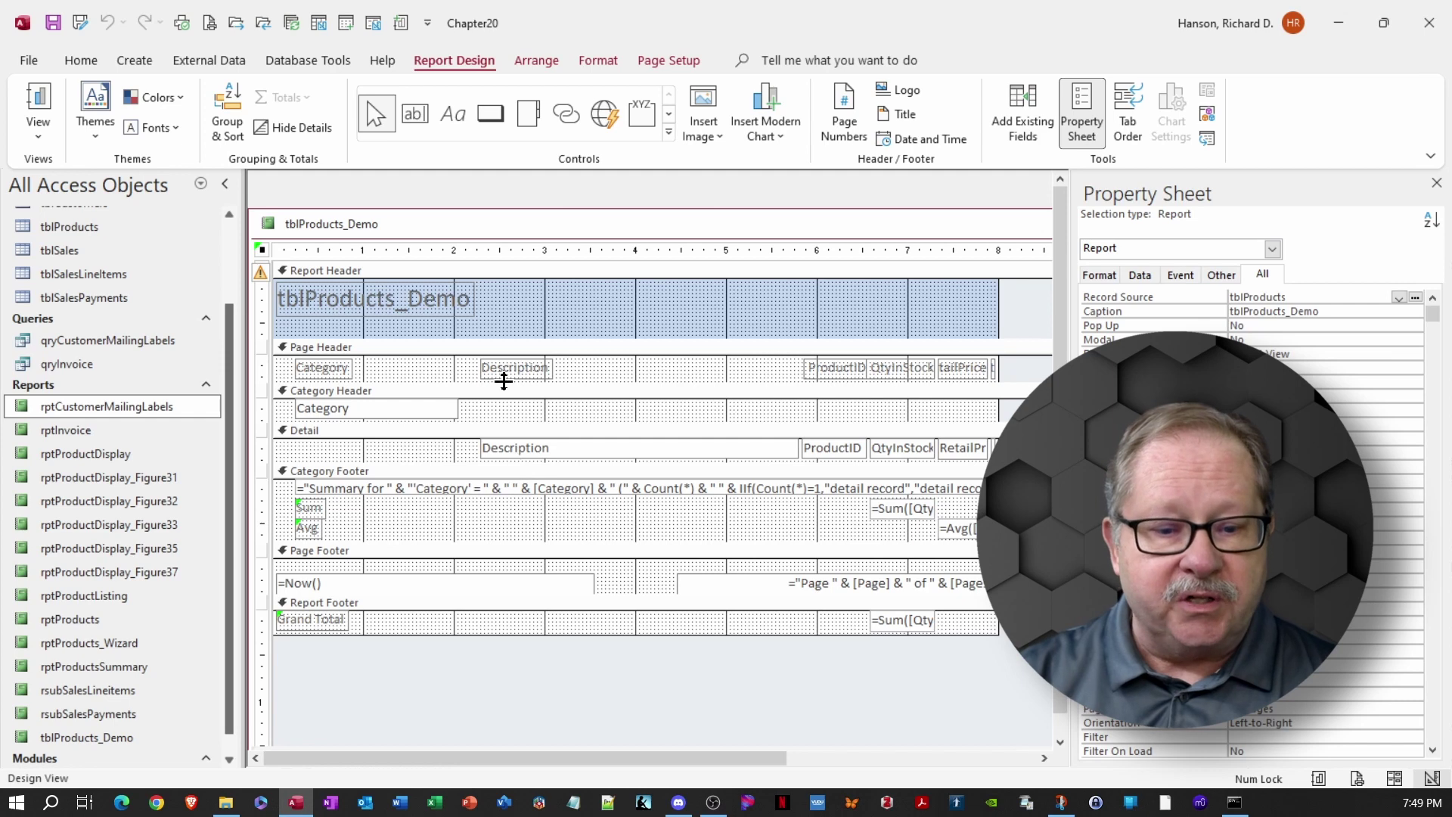
left_click(516, 348)
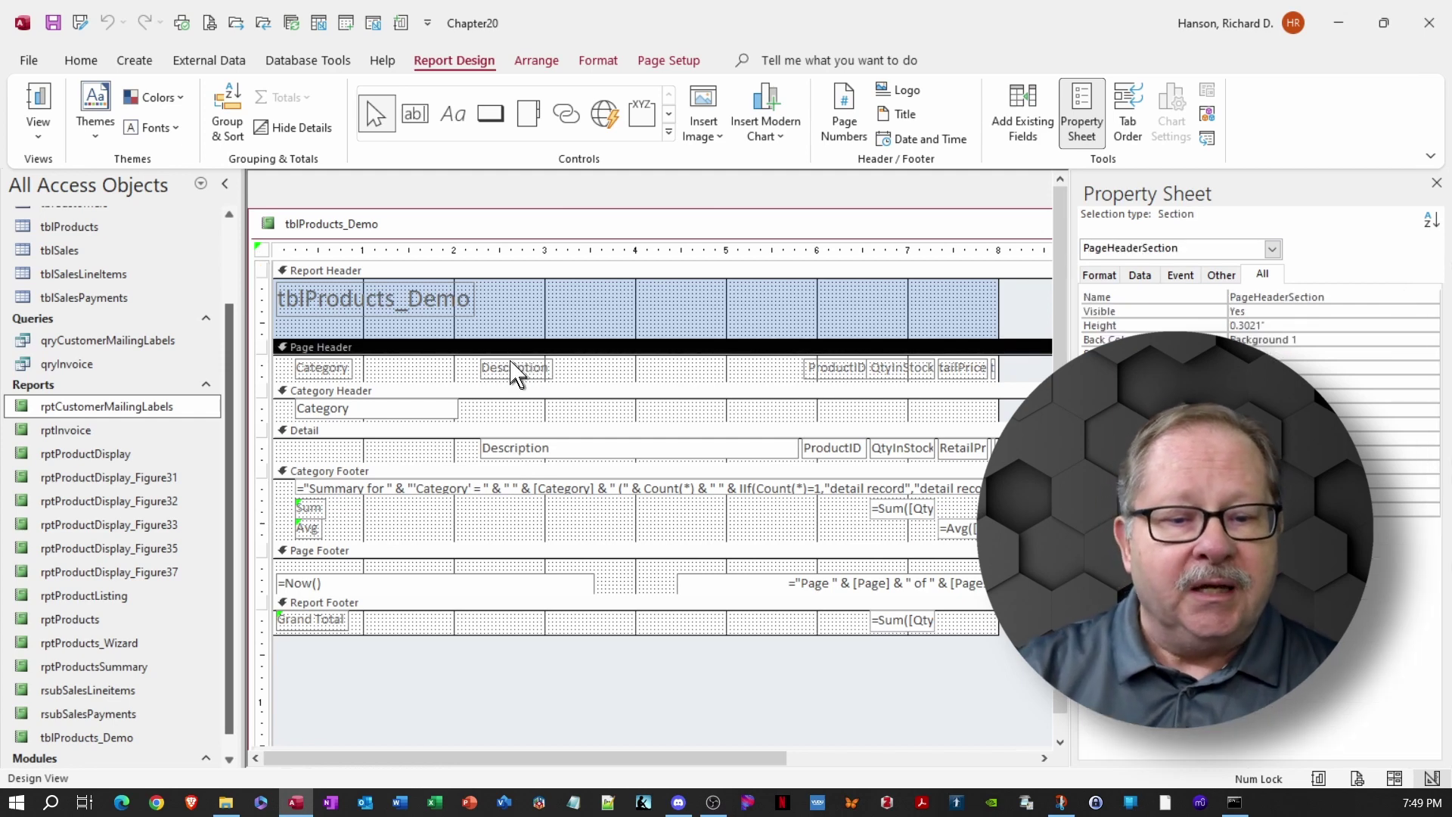
left_click(519, 252)
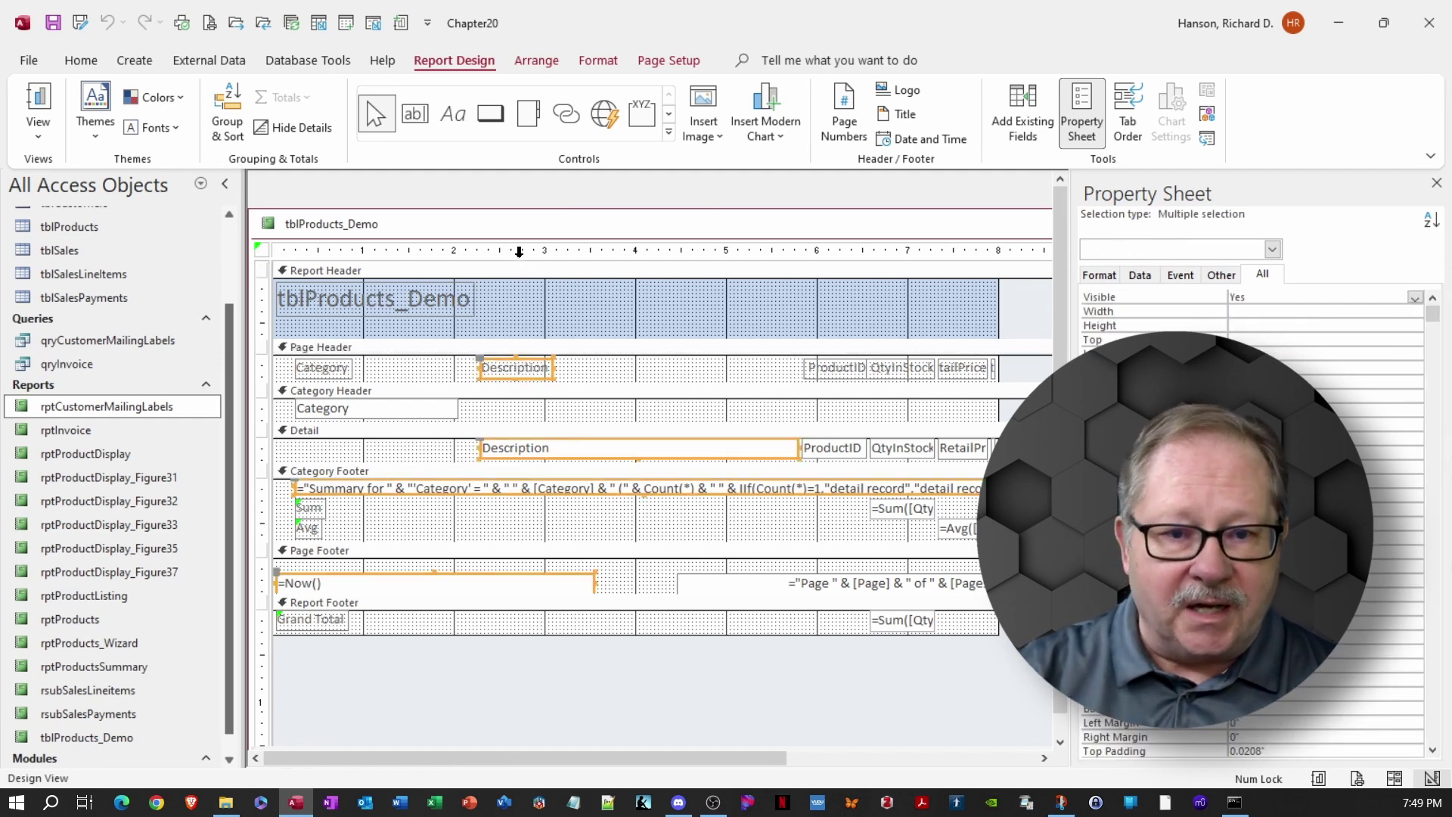
left_click(521, 329)
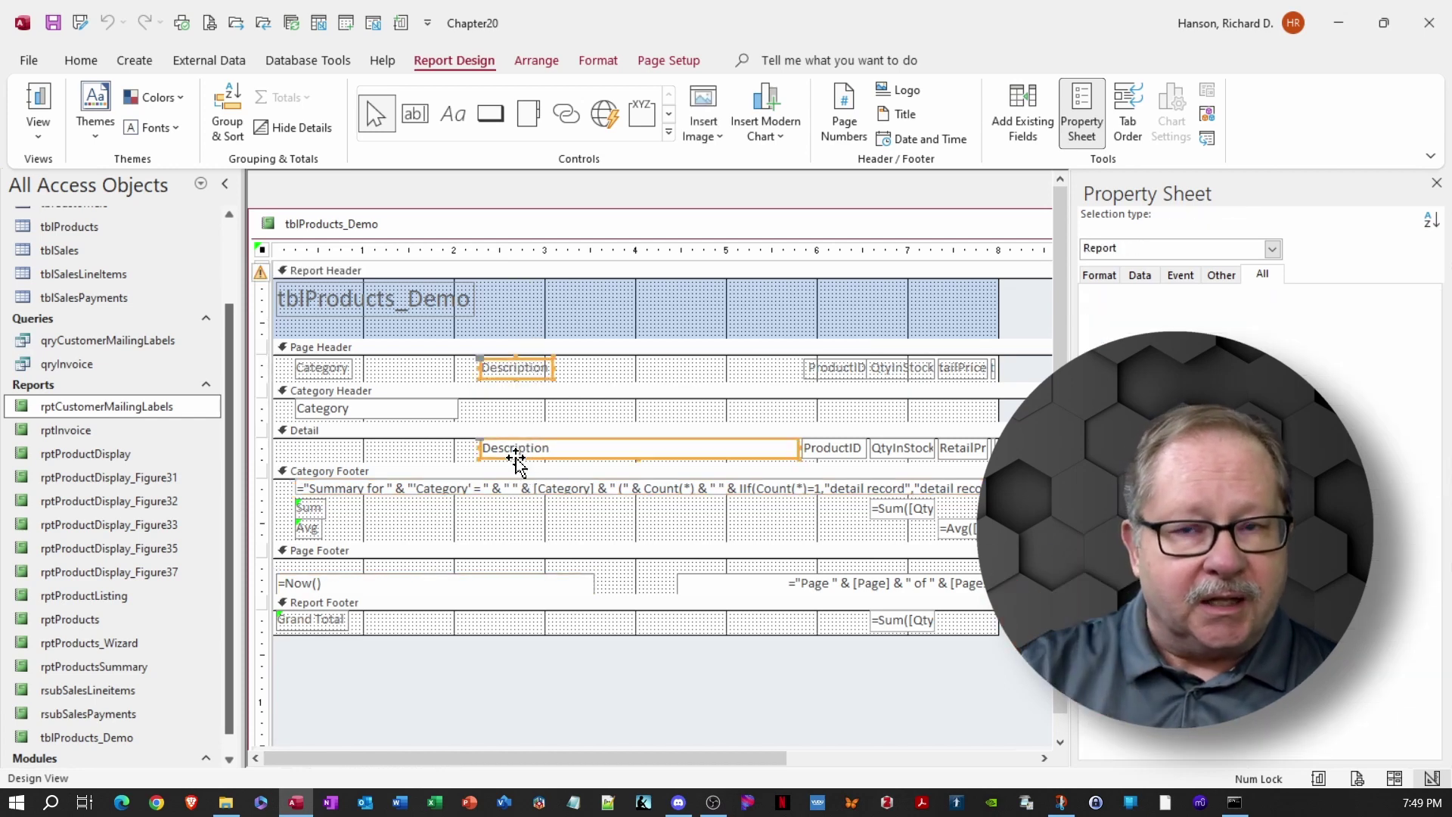
Drag the Description and ProductID columns left, then select the QtyInStock label and field
left_click_drag(515, 458, 485, 454)
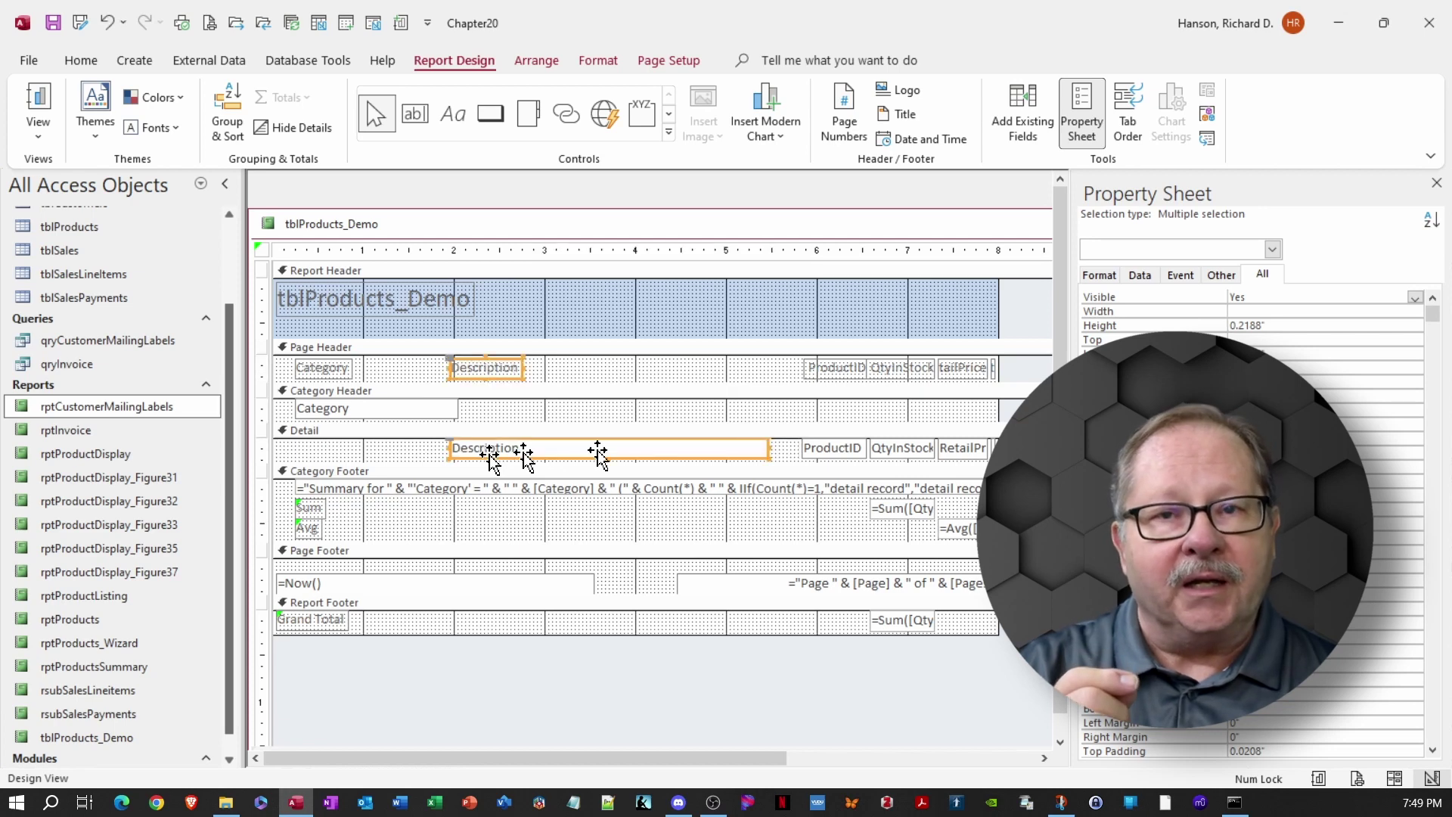
left_click(821, 329)
left_click(831, 461)
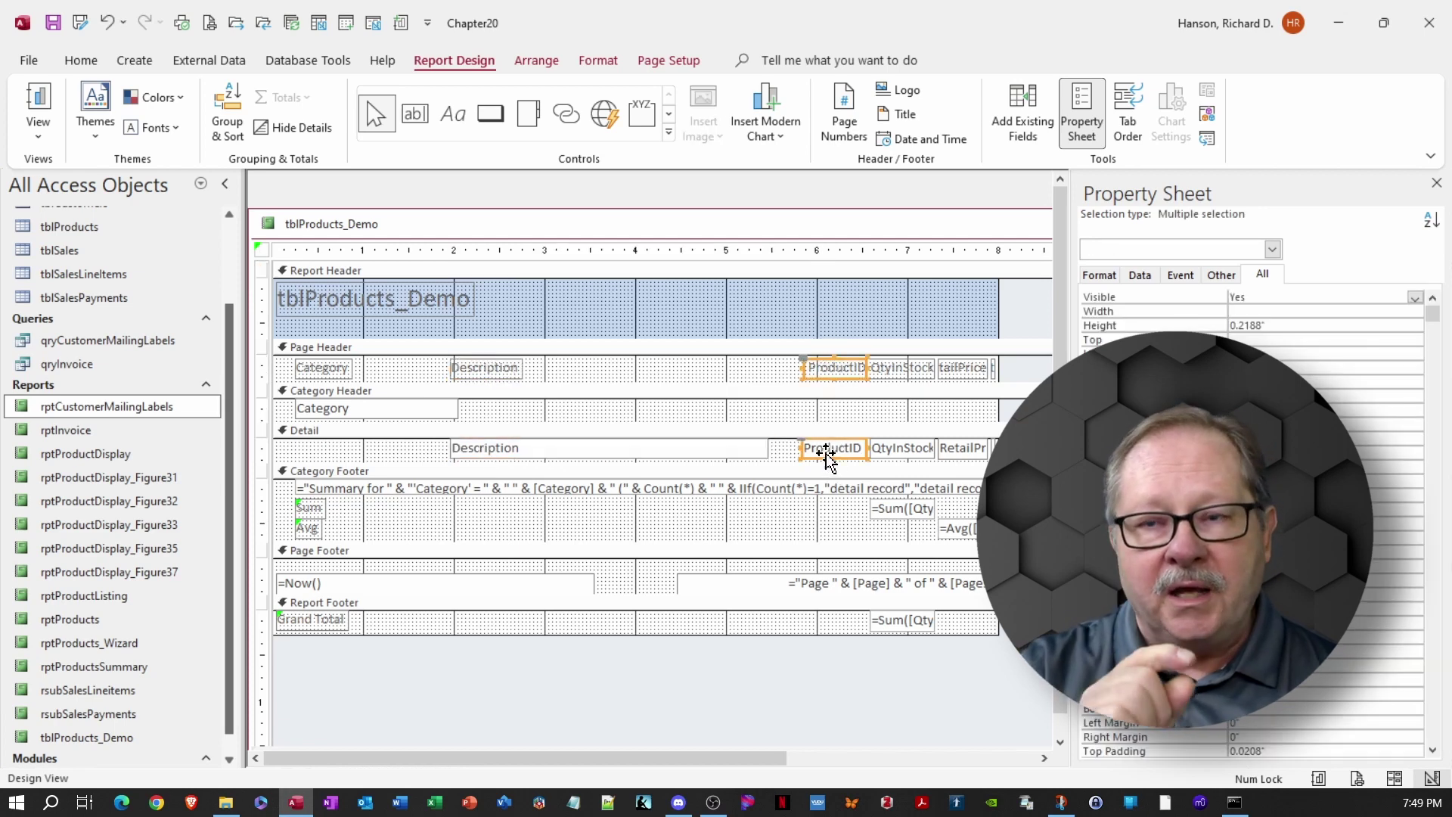
left_click_drag(824, 454, 789, 458)
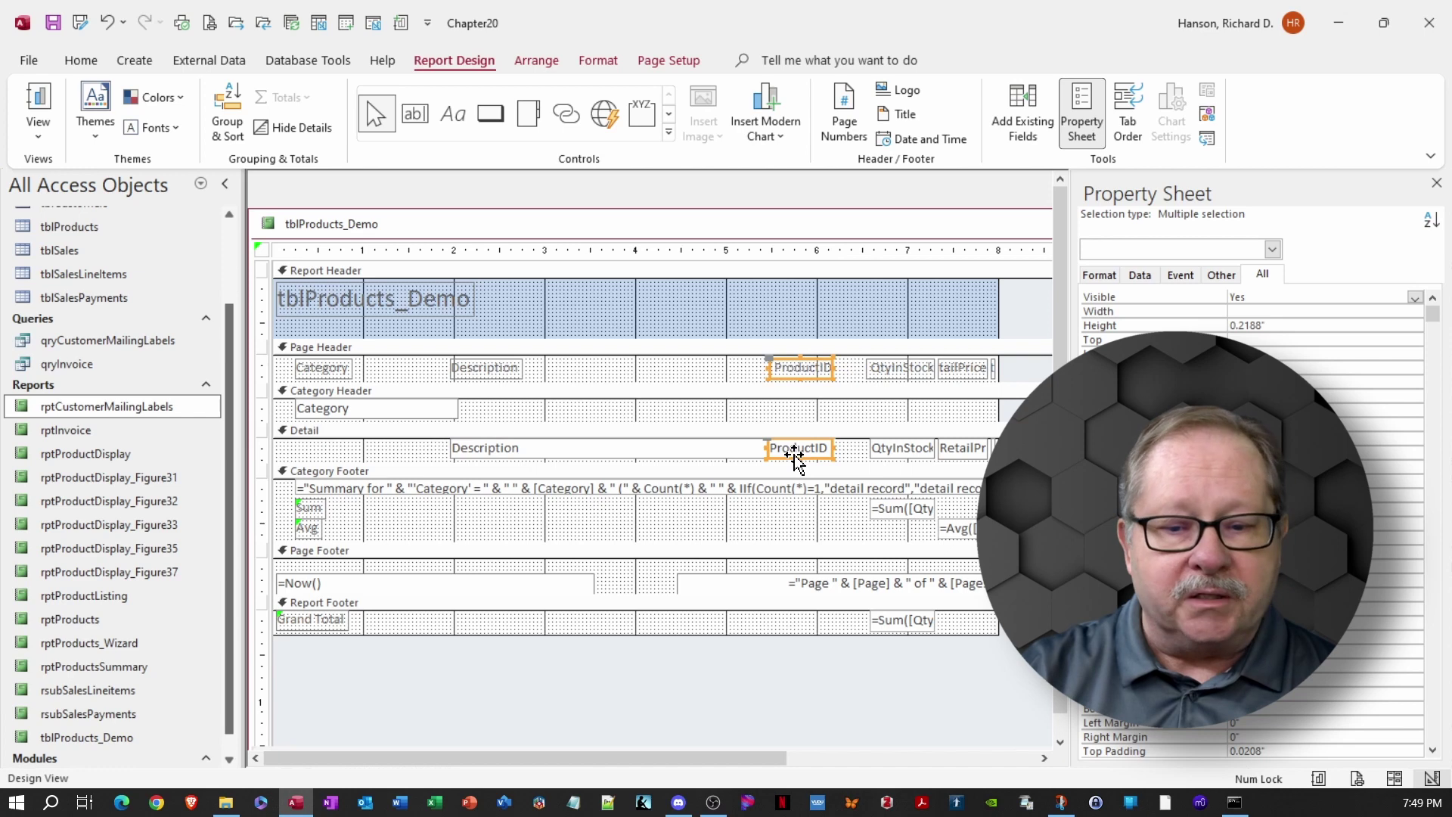
left_click_drag(878, 334, 852, 460)
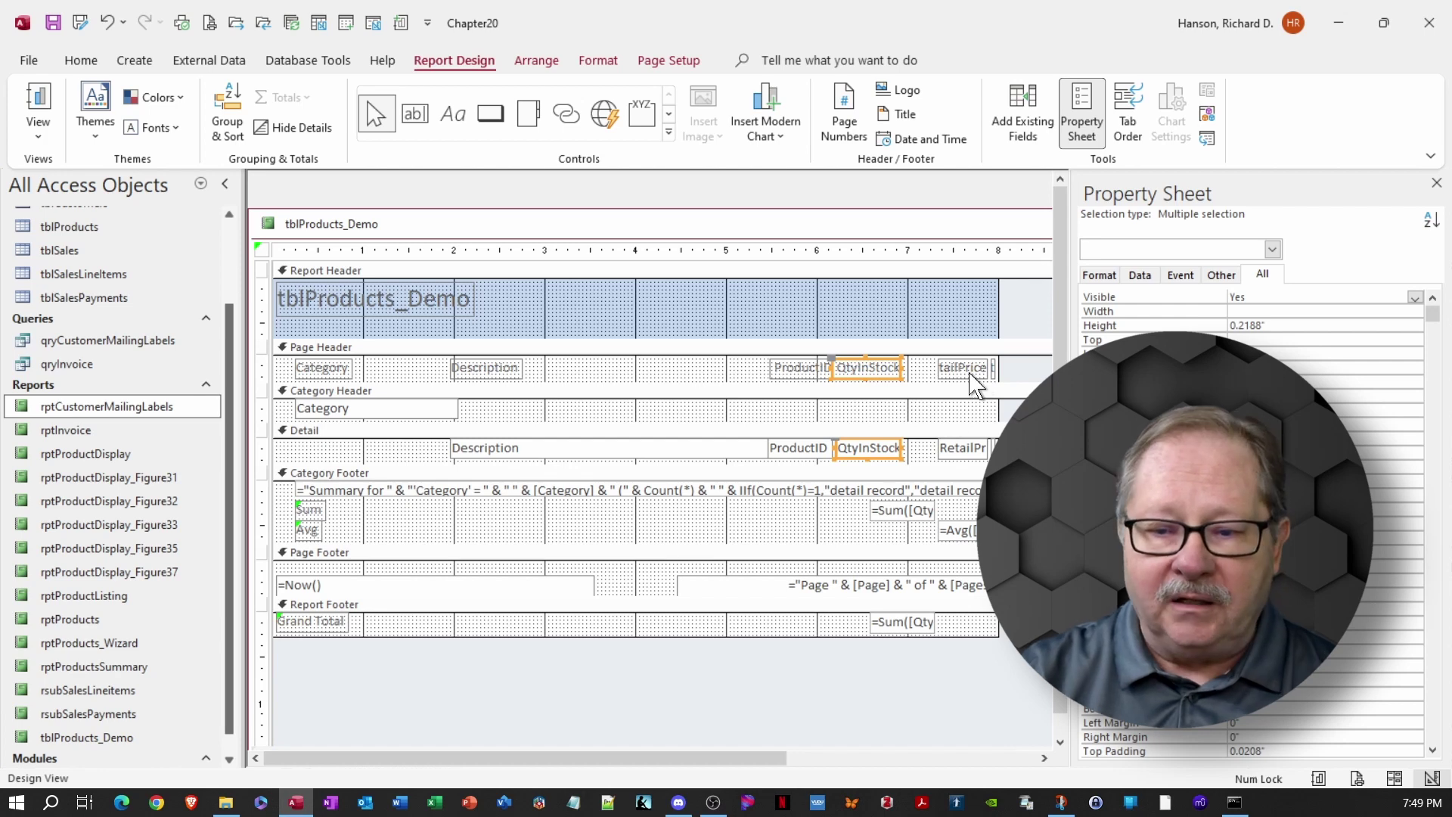
Widen the squeezed Cost label and field at the right edge so their text shows
left_click_drag(961, 322, 975, 447)
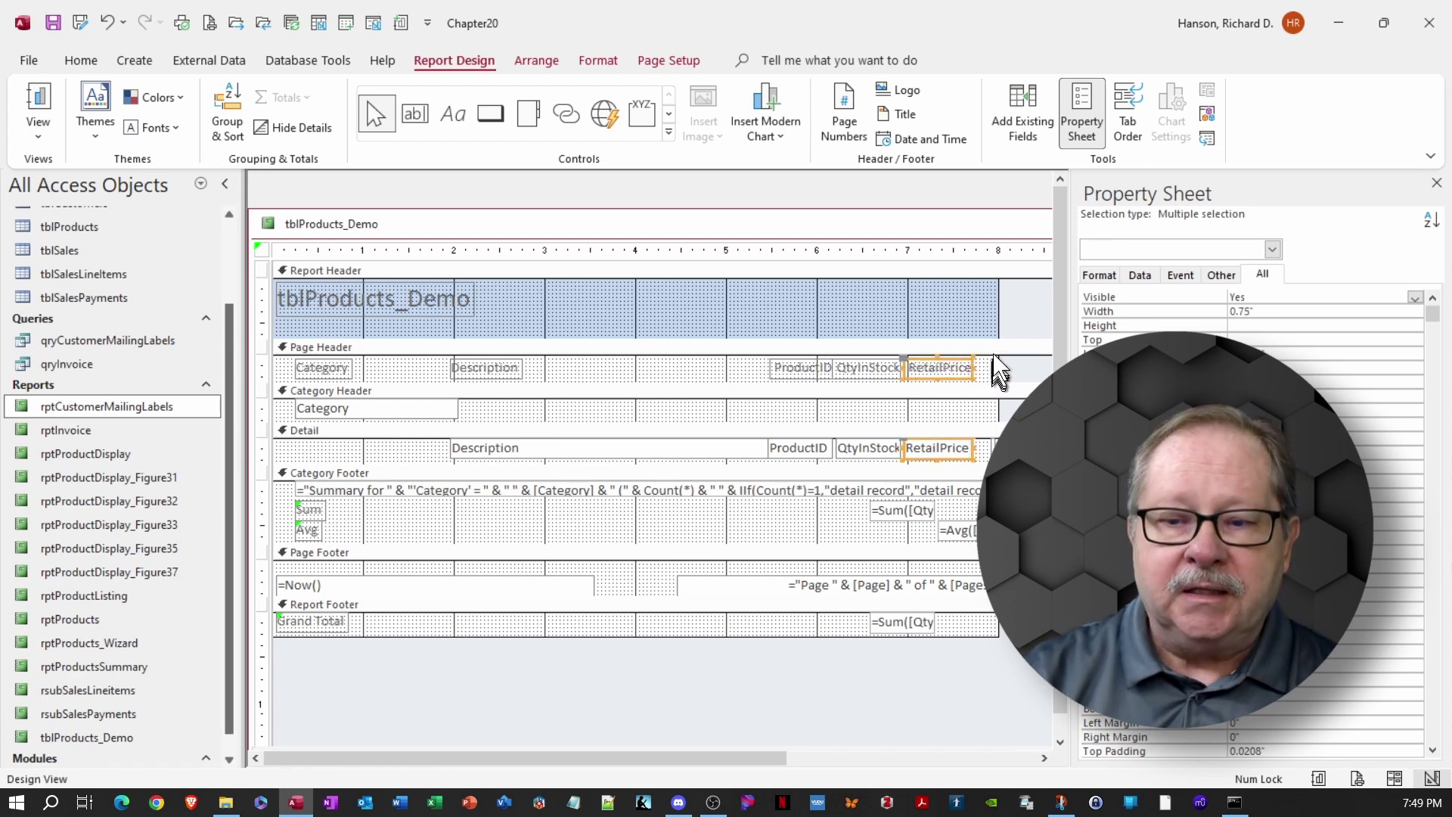
left_click_drag(997, 342, 991, 463)
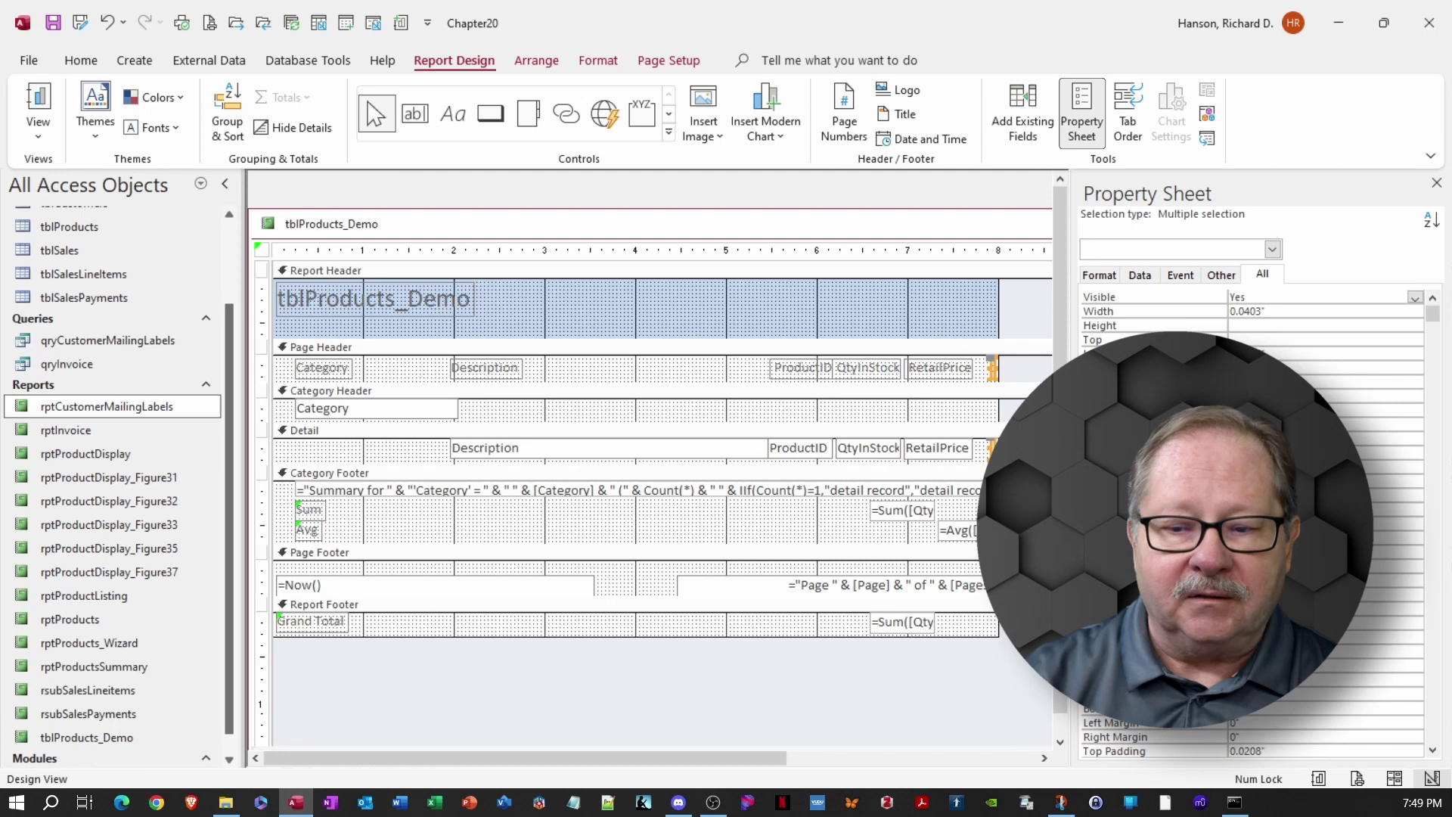
left_click(989, 369)
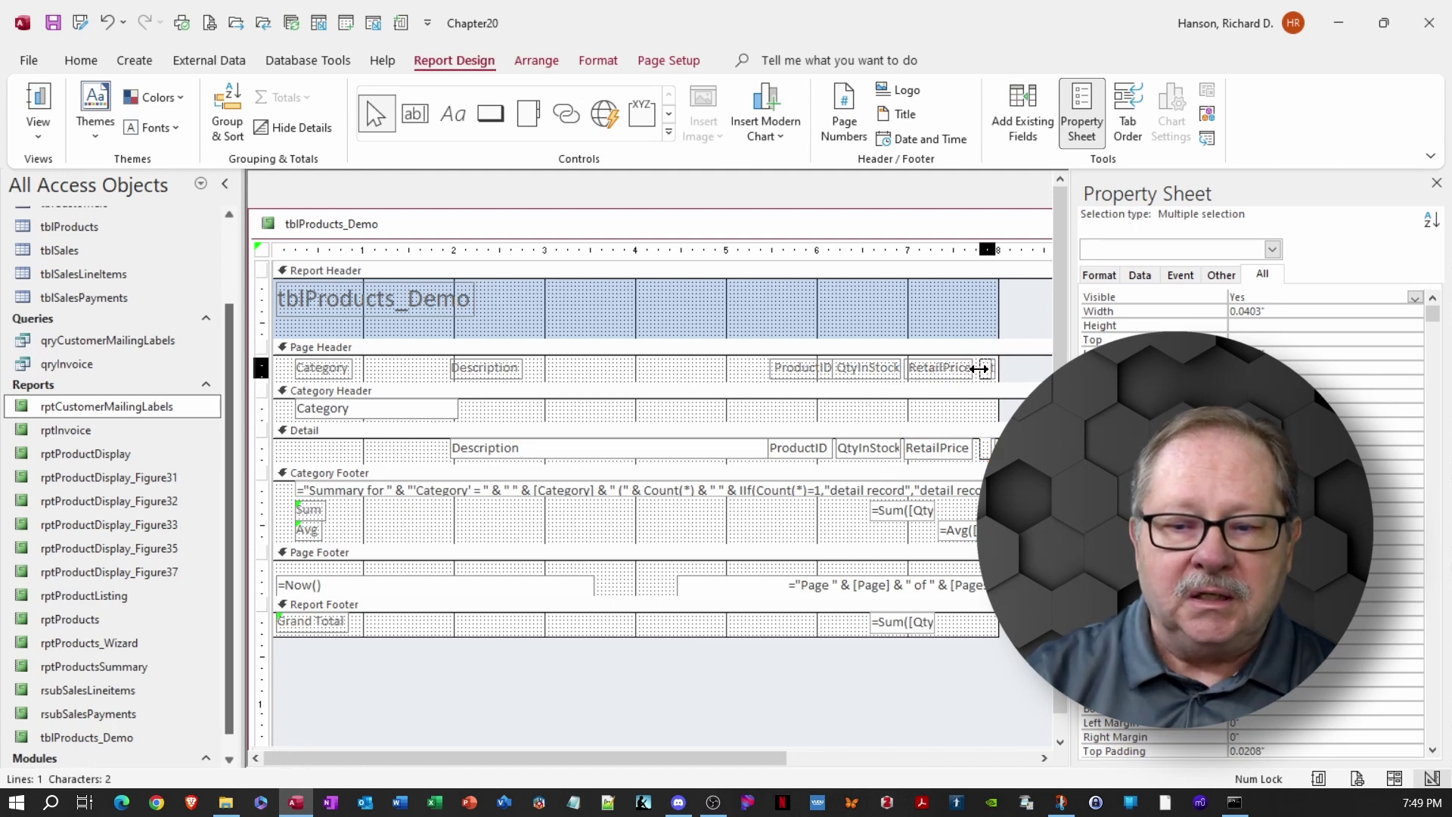
left_click_drag(979, 369, 974, 369)
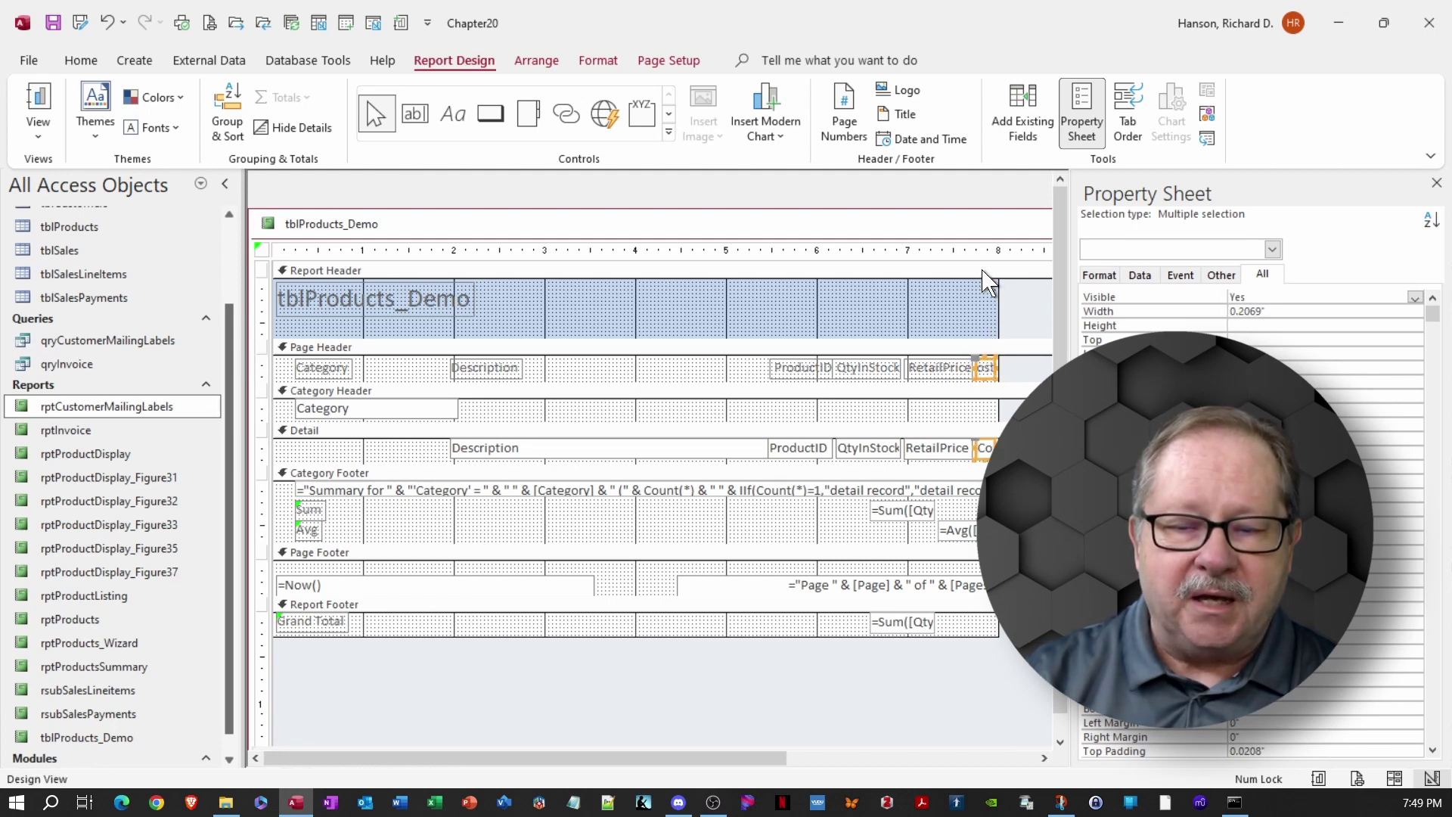
mouse_move(796, 332)
left_mouse_down()
mouse_move(810, 452)
mouse_move(805, 356)
left_mouse_up()
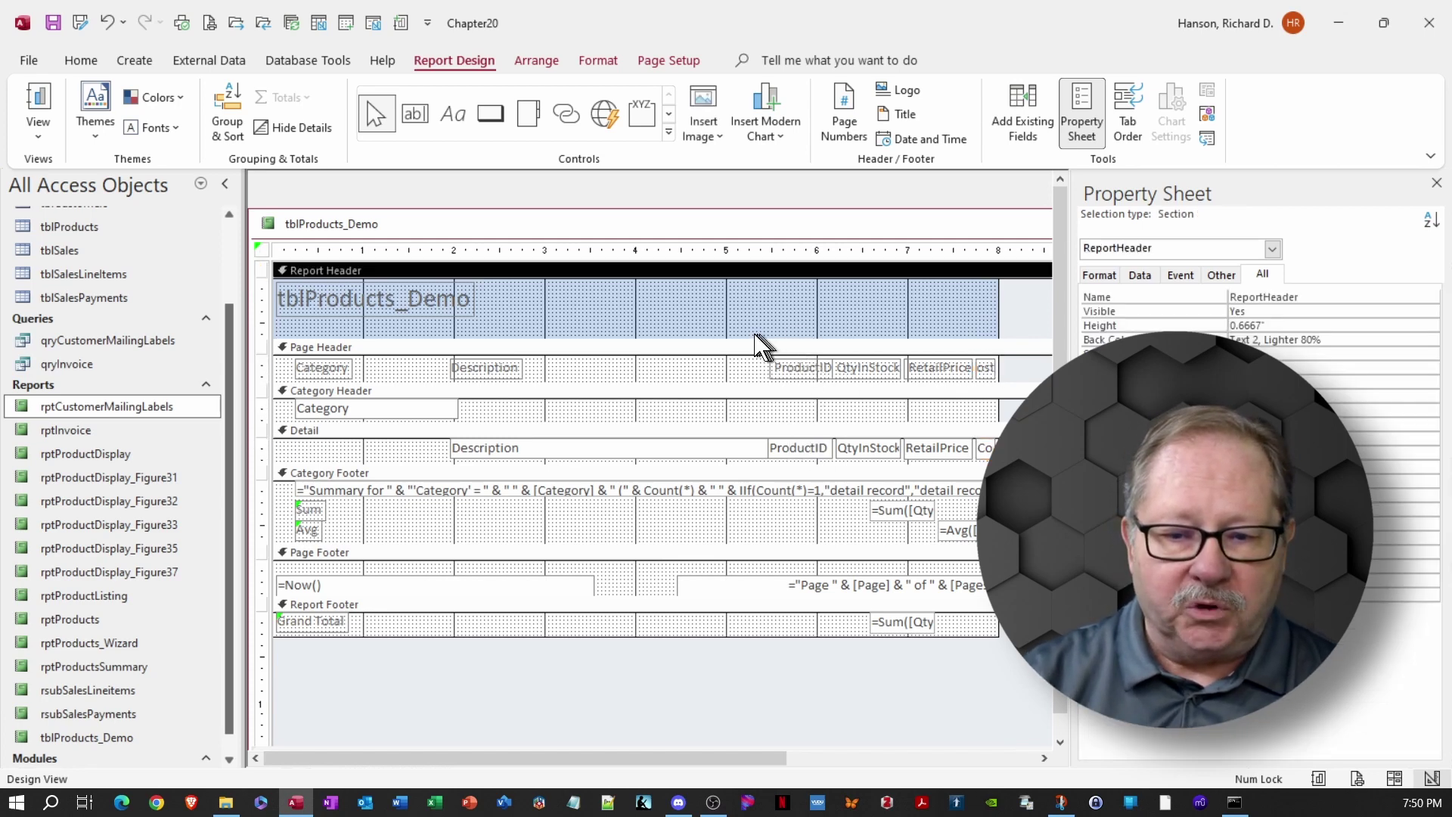
Narrow the Description field and shift ProductID, QtyInStock, RetailPrice and Cost further left
left_click(761, 345)
left_click(748, 452)
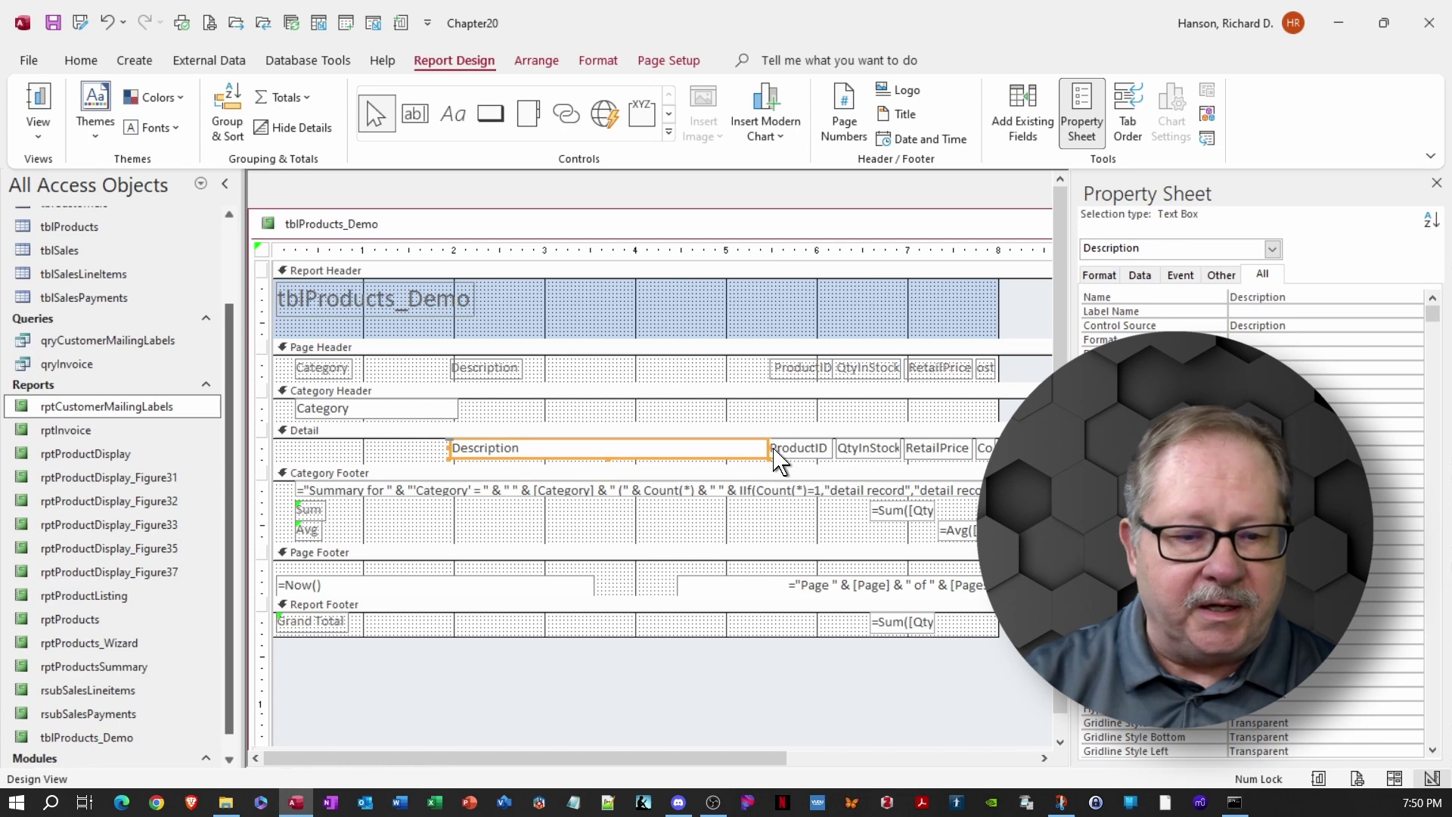
left_click_drag(767, 448, 755, 447)
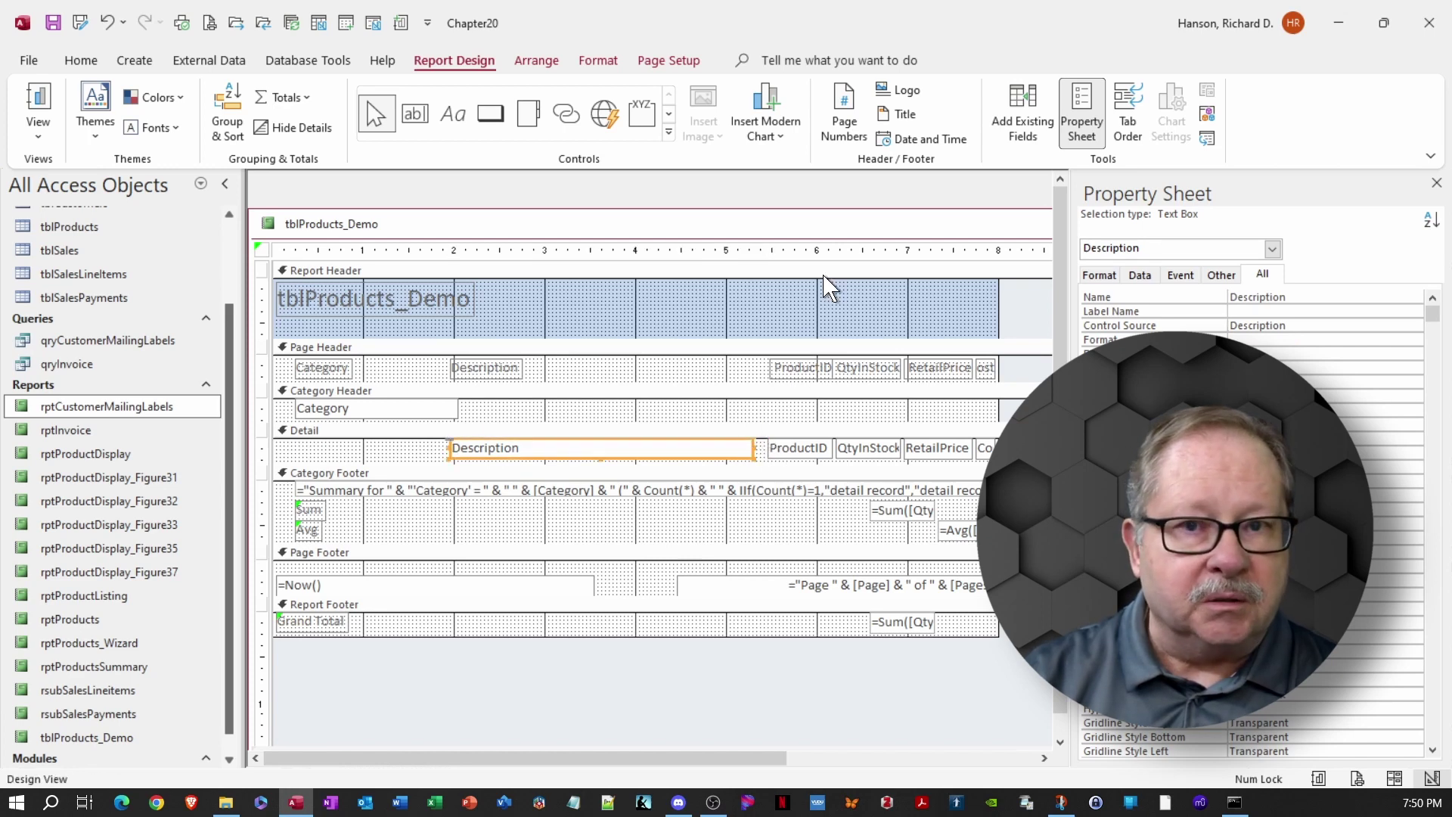
left_click_drag(808, 319, 947, 454)
left_click_drag(811, 462, 798, 460)
left_click_drag(981, 331, 984, 462)
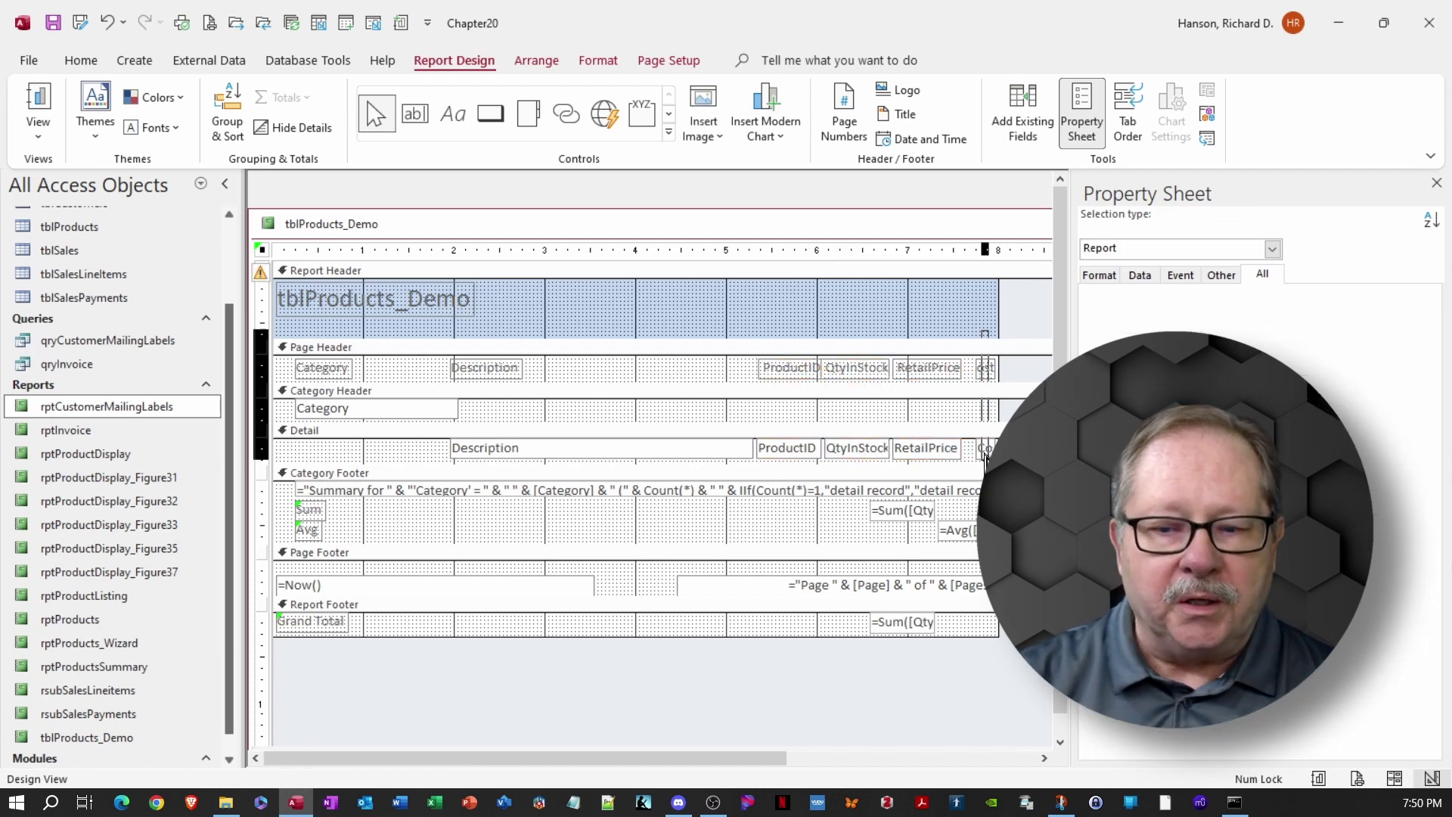
left_click(1014, 302)
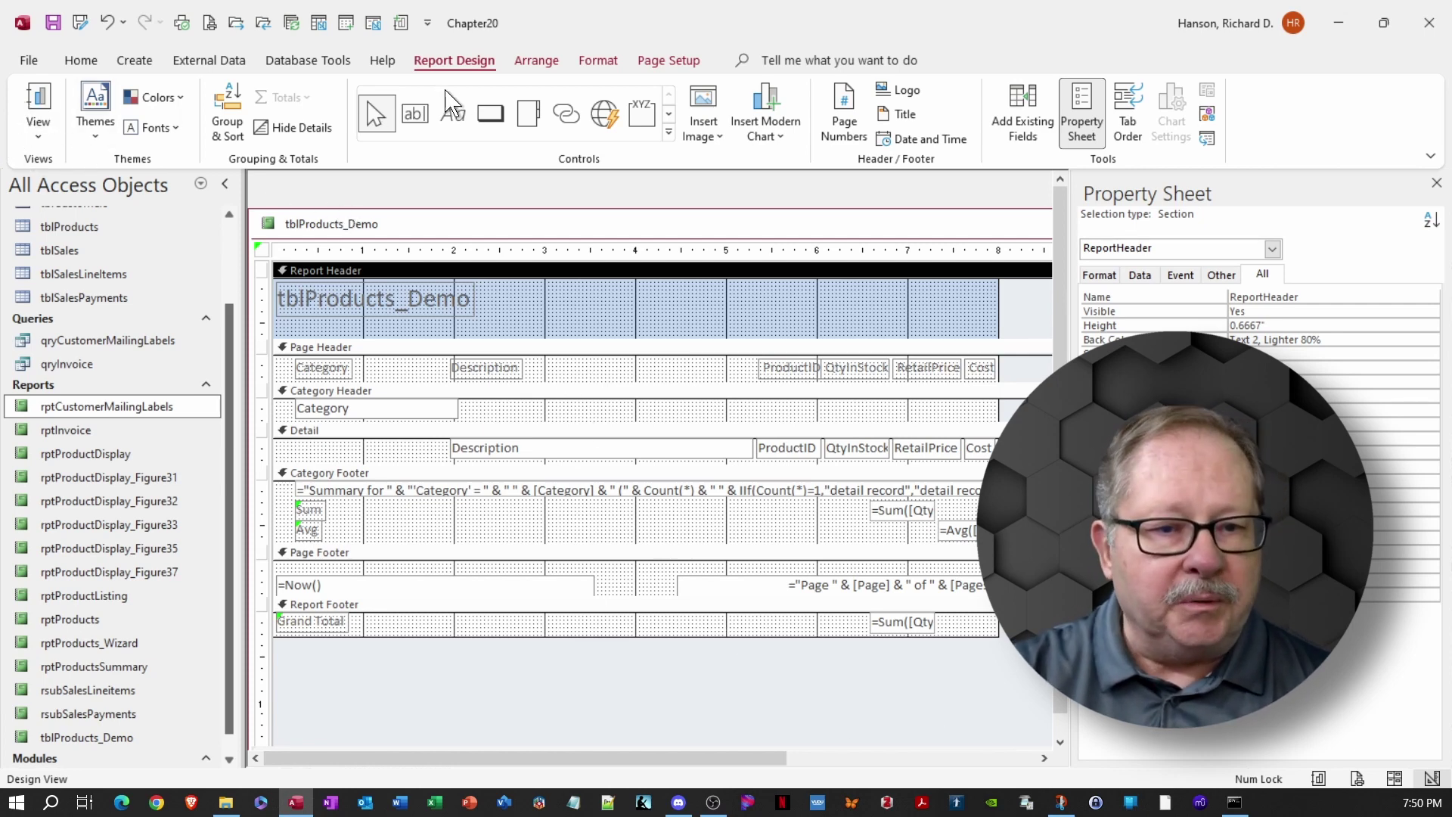
left_click(40, 130)
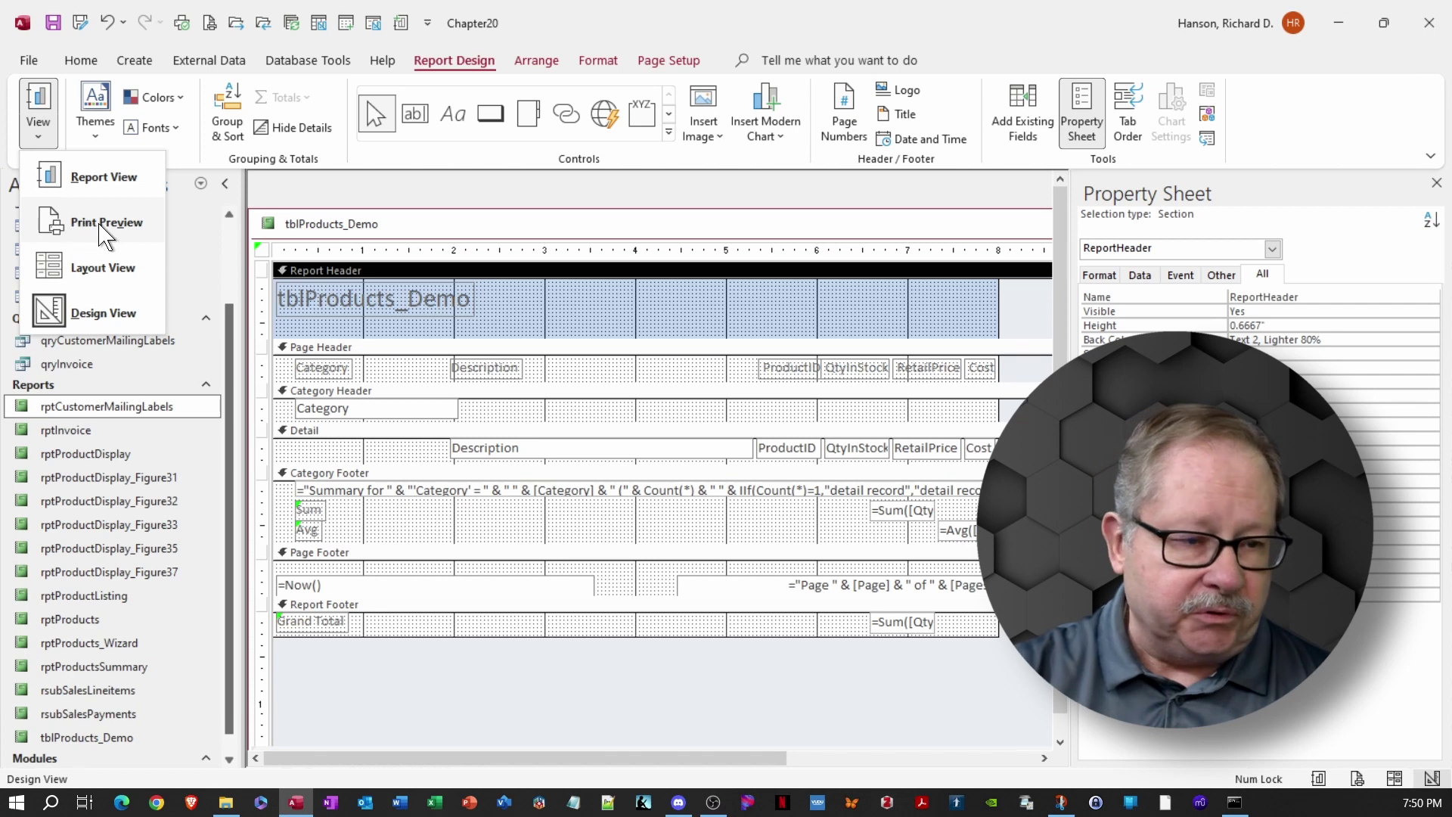
left_click(101, 225)
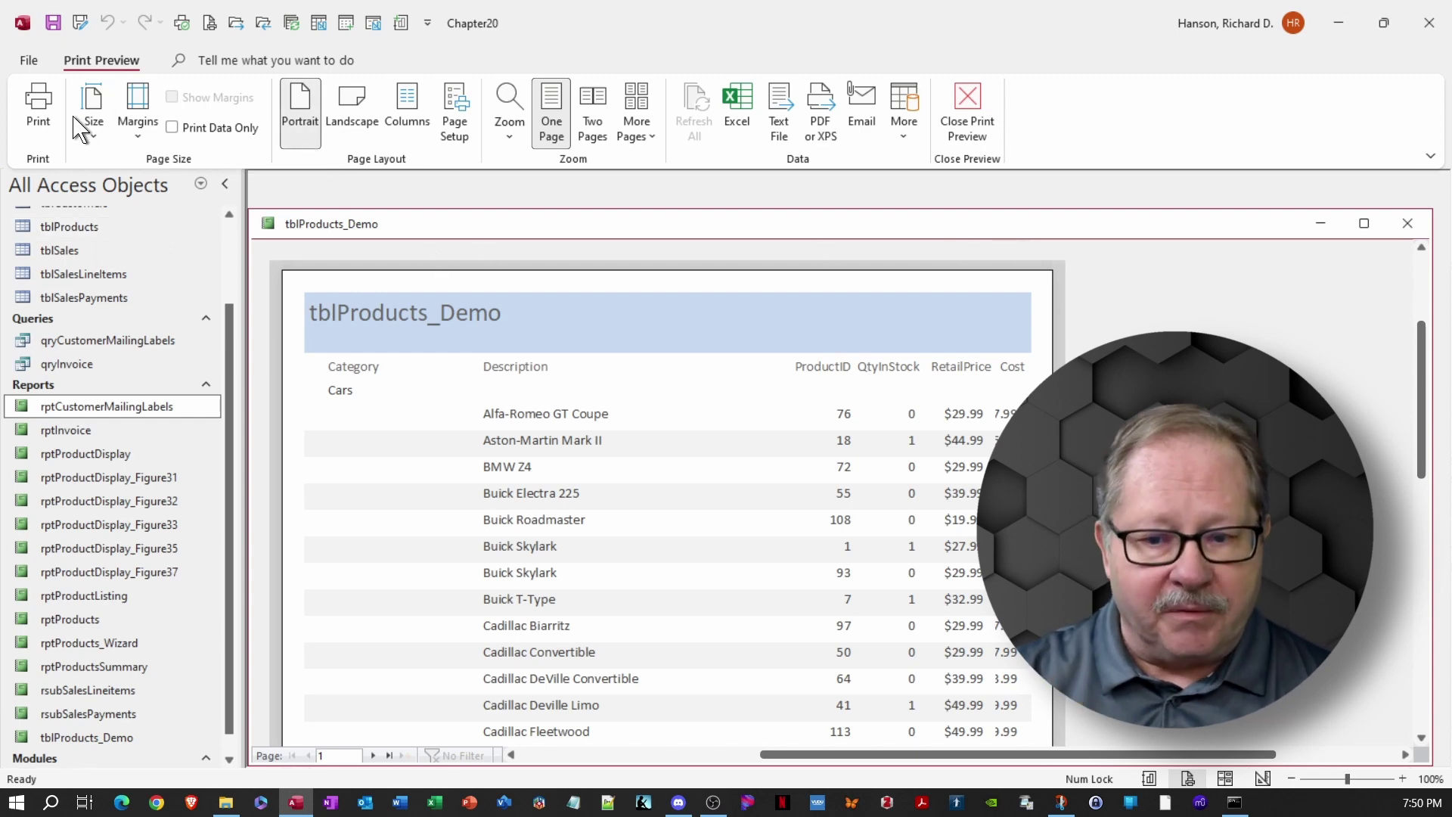
left_click(970, 105)
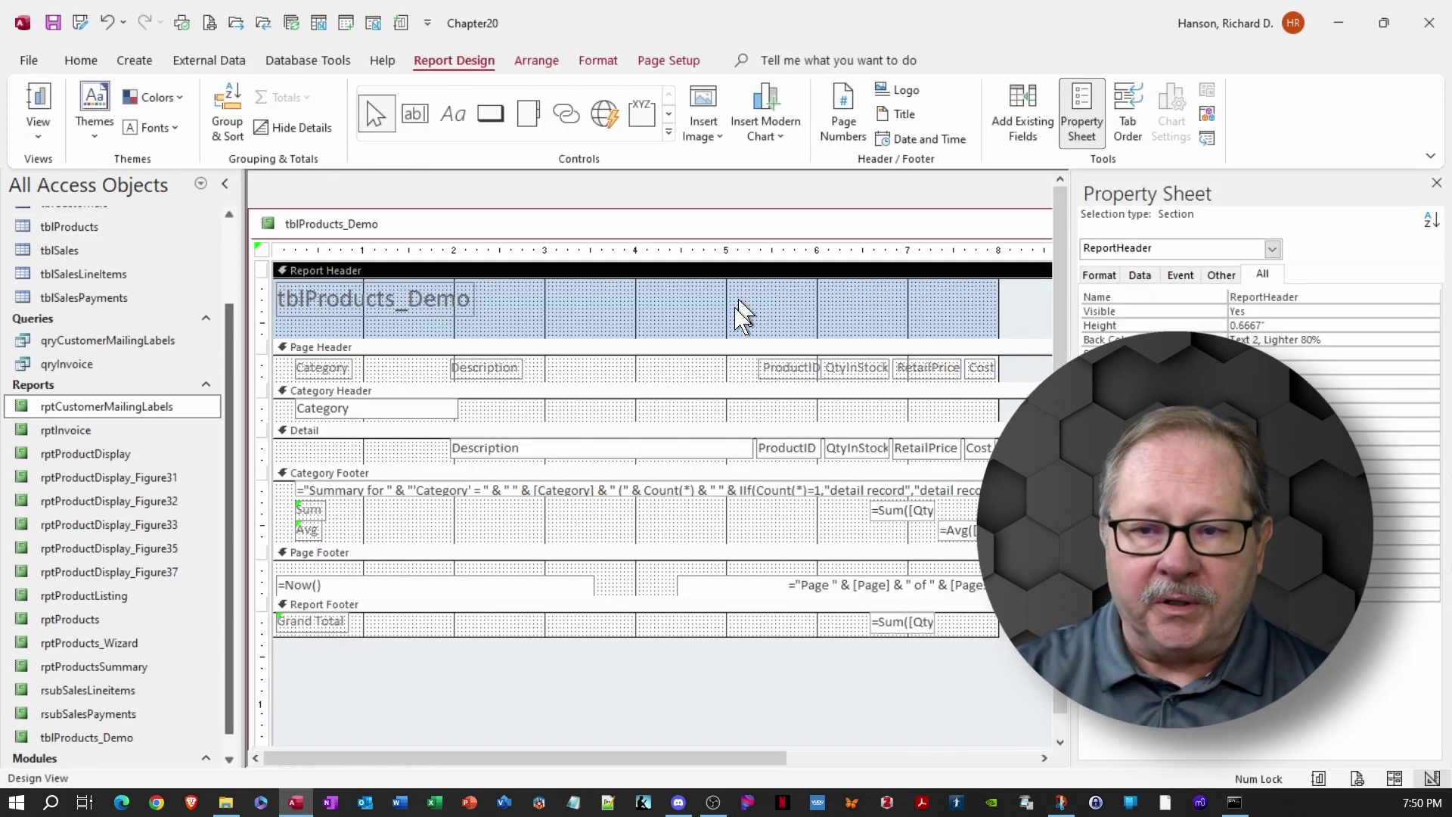
View tblProducts_Demo in Report View, then close it to raise the save-changes prompt
left_click(39, 135)
left_click(71, 177)
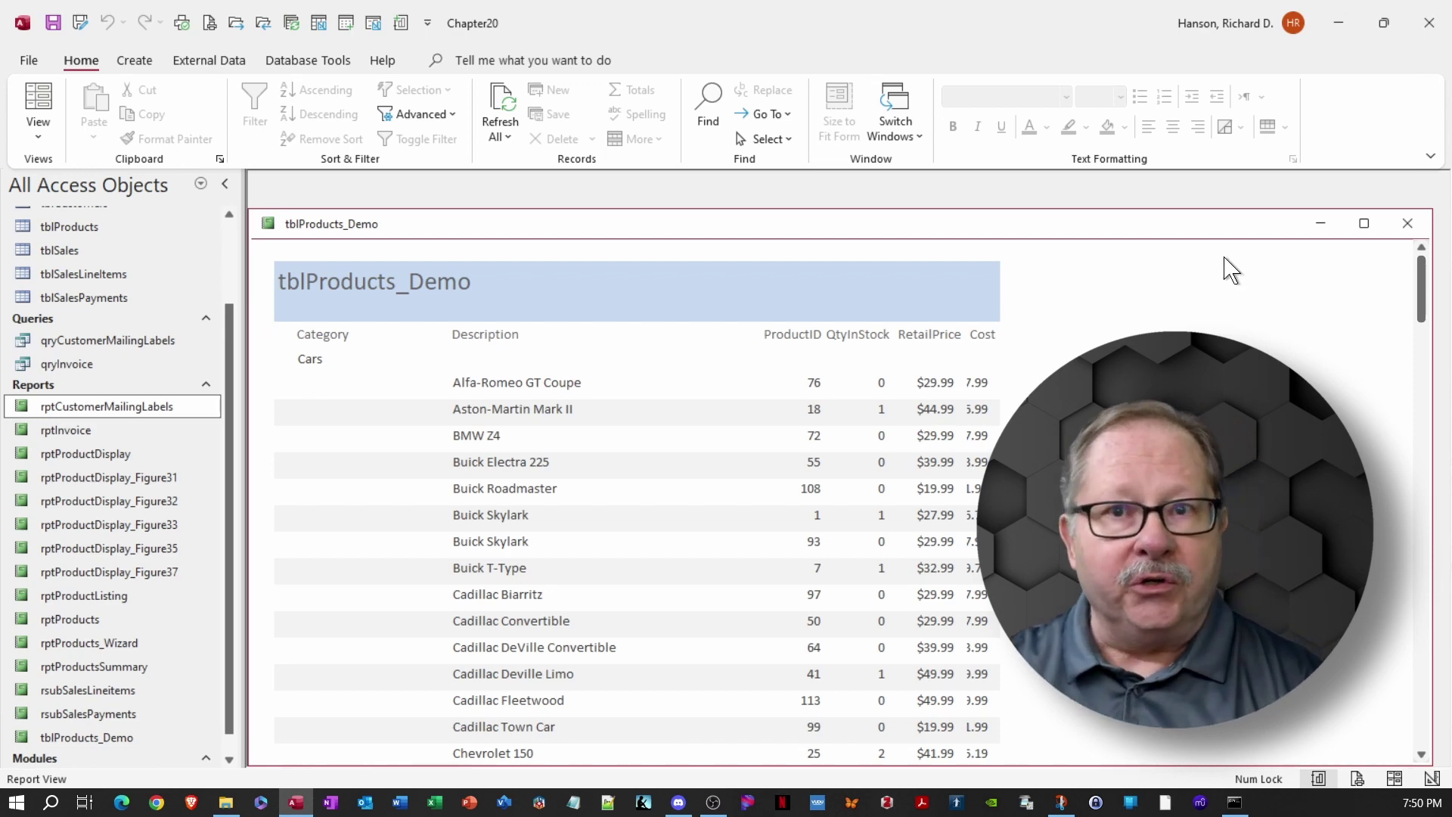
left_click(1406, 224)
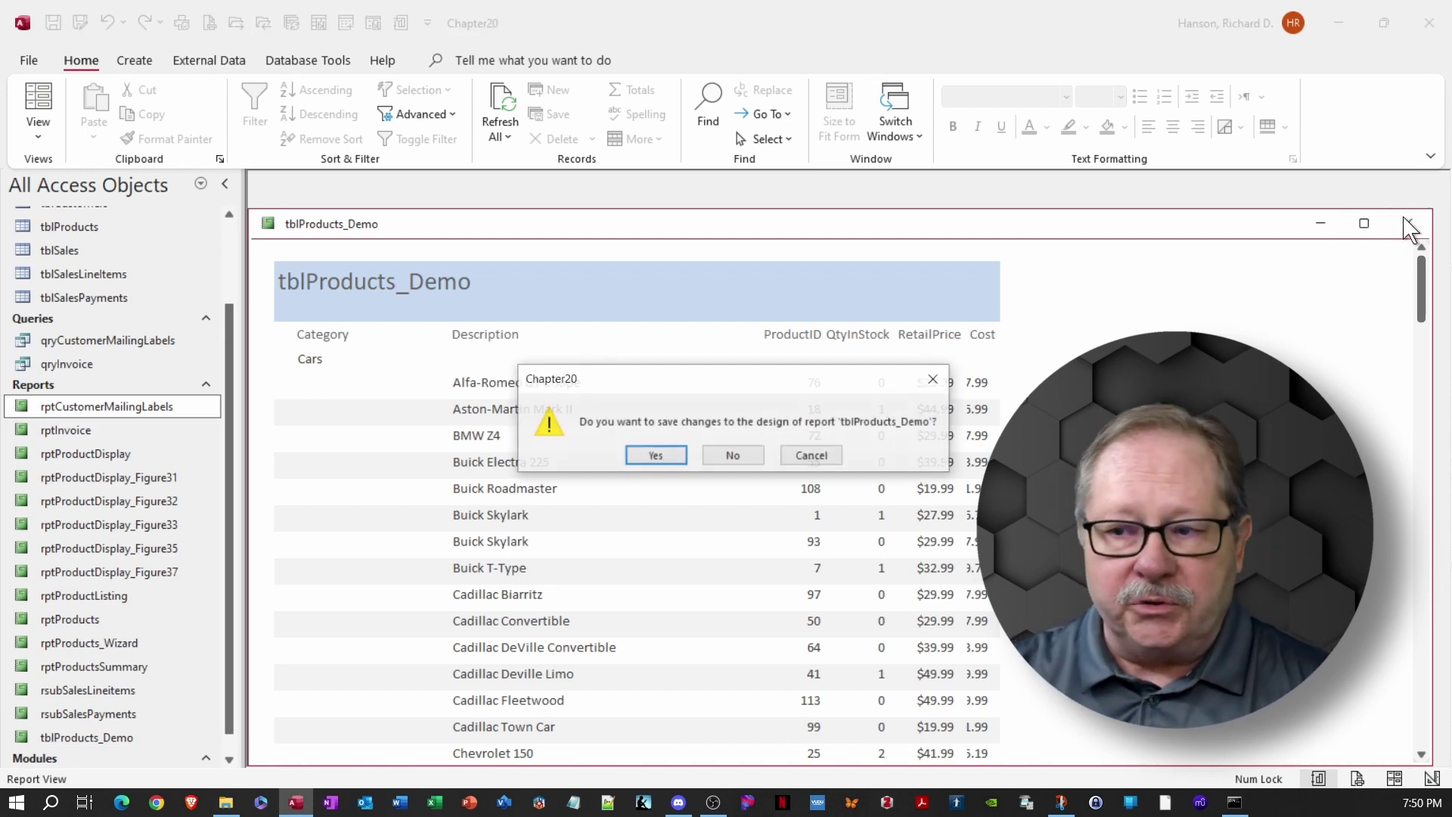